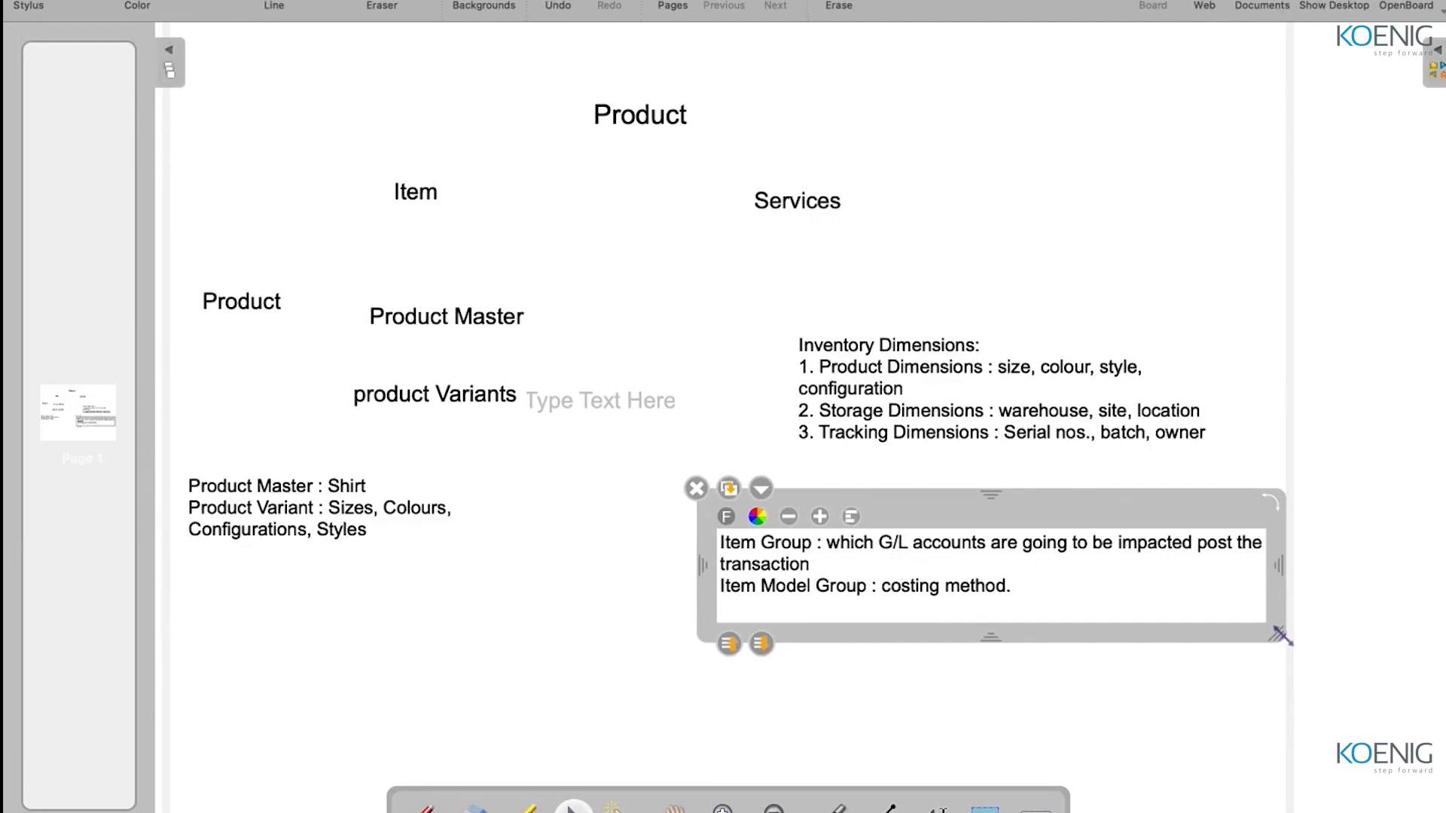
key(ctrl+Up)
mouse_move(1138, 31)
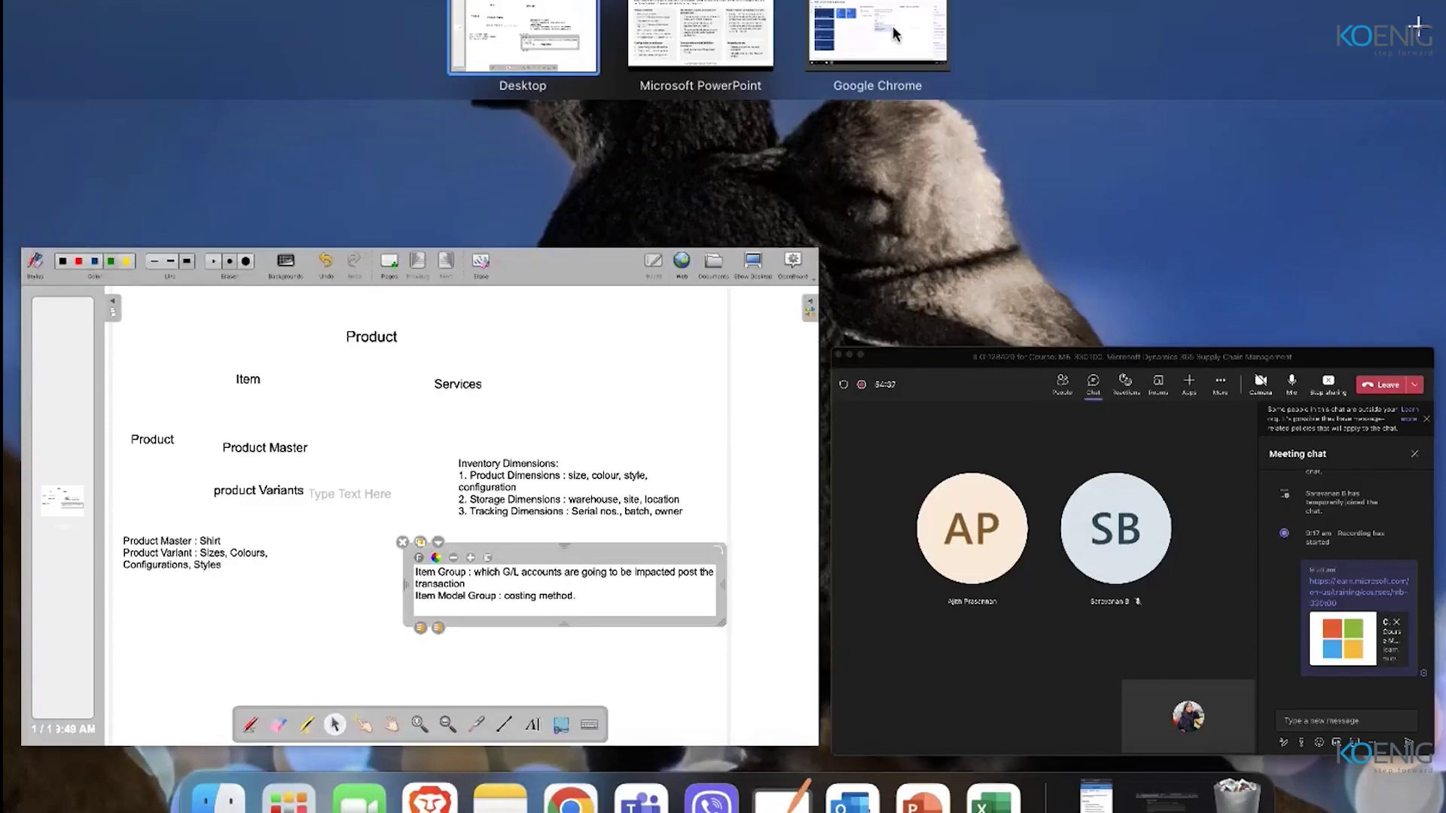
click(325, 474)
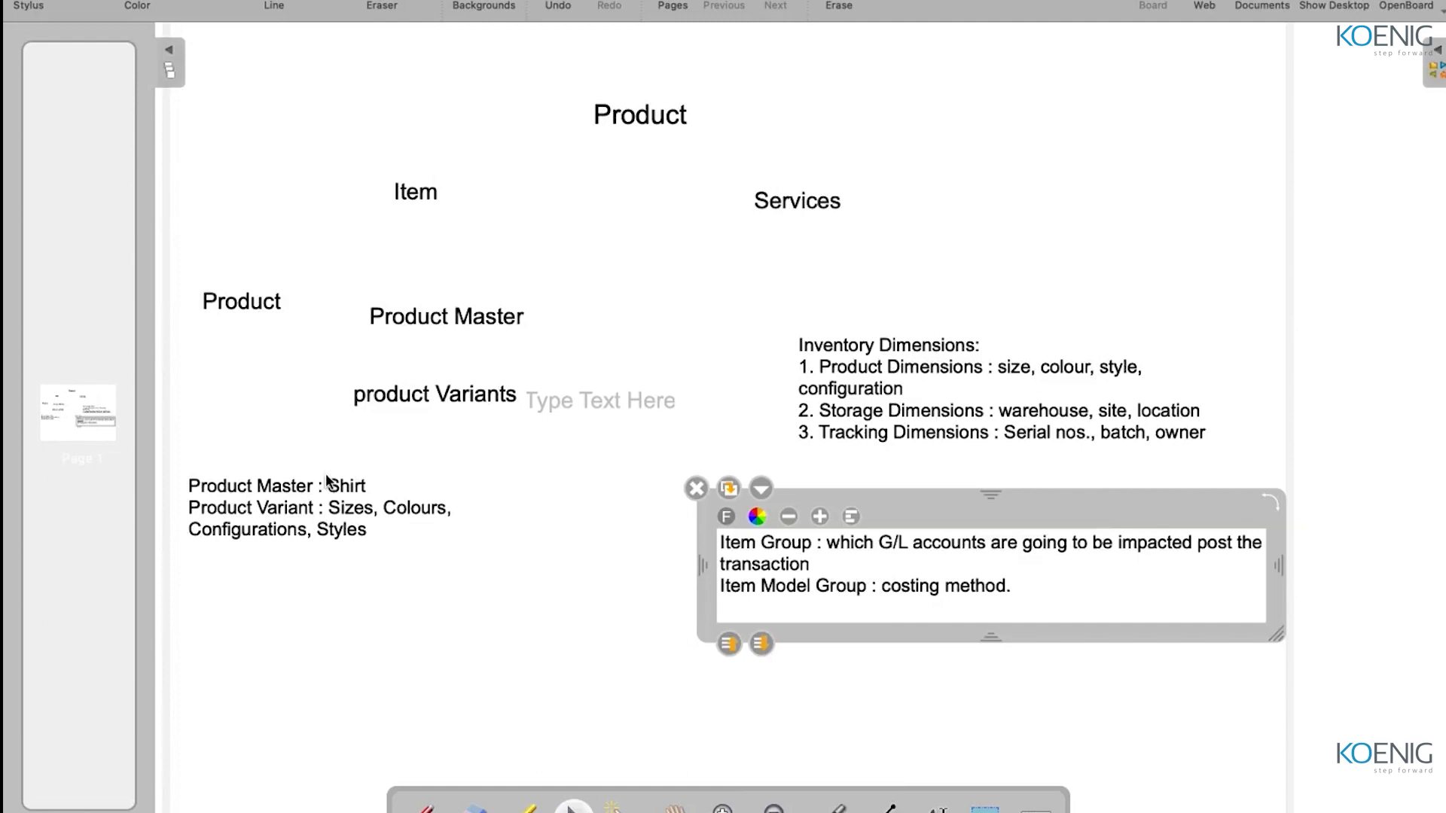
Step: Switch to the Google Chrome window with the Finance and Operations dashboard
key(ctrl+Up)
click(879, 48)
click(197, 118)
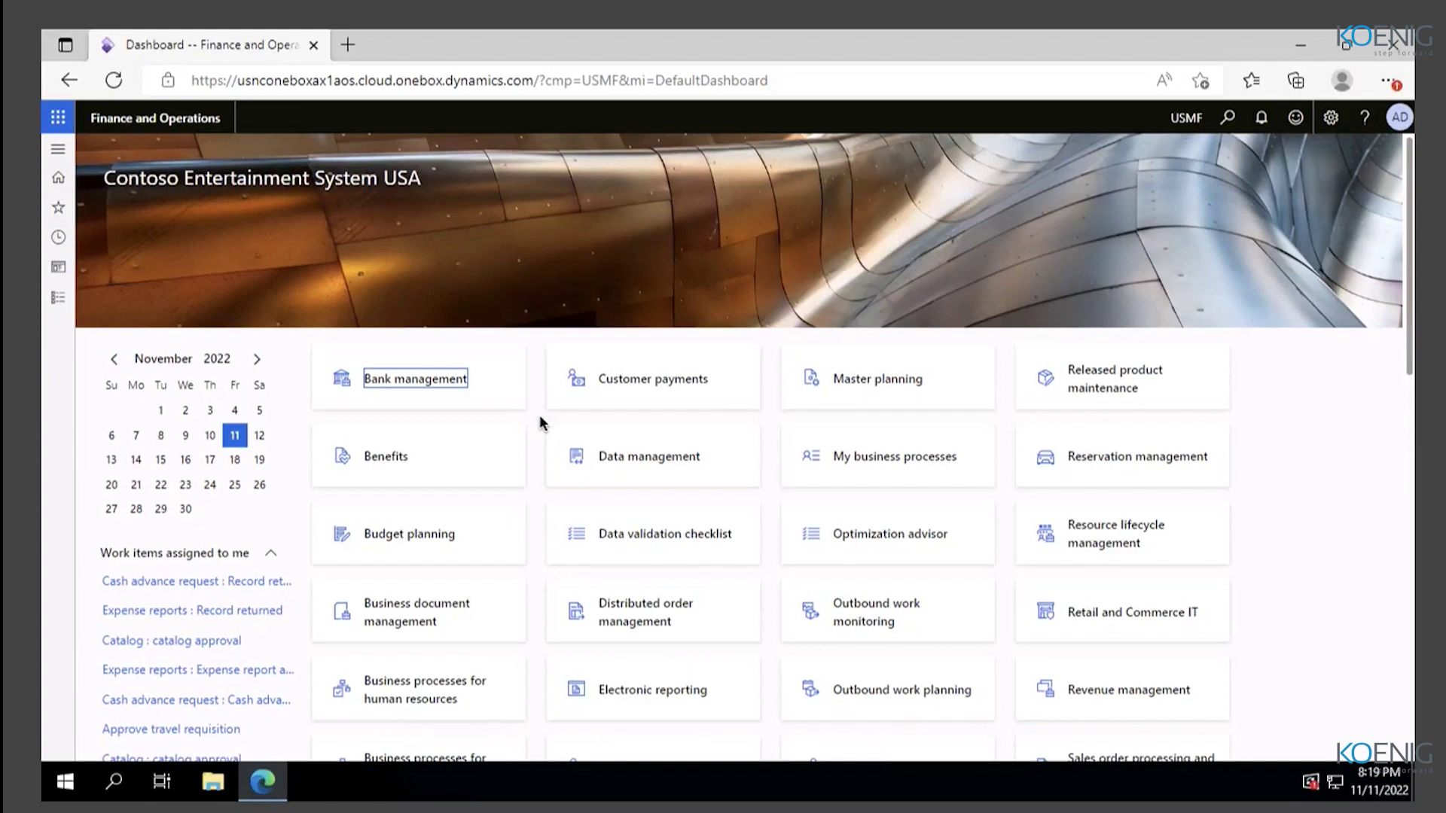
Step: Open Released products in the Product information management module and start a new released product
click(58, 297)
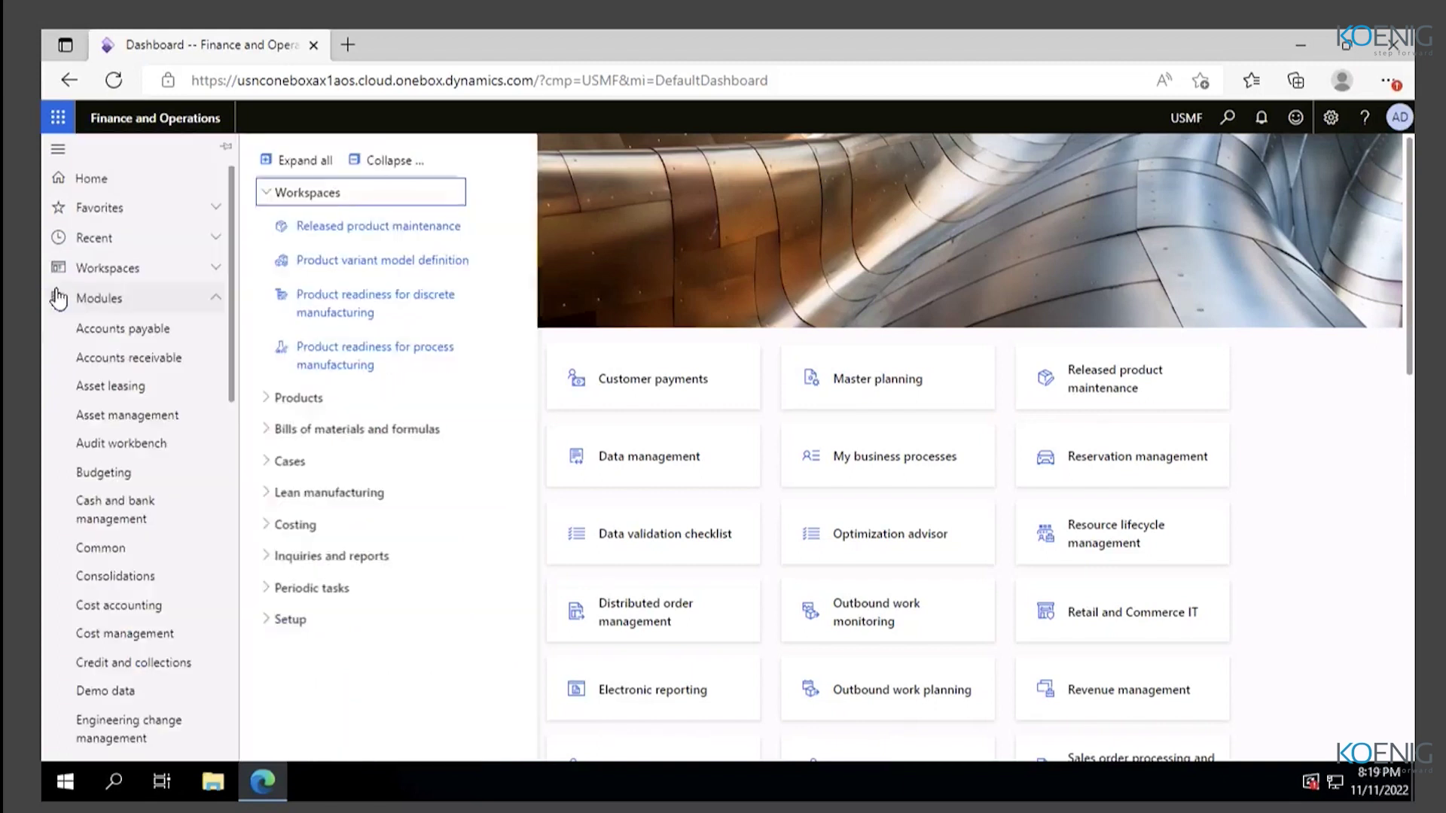
click(387, 161)
scroll(79, 623, down, 3)
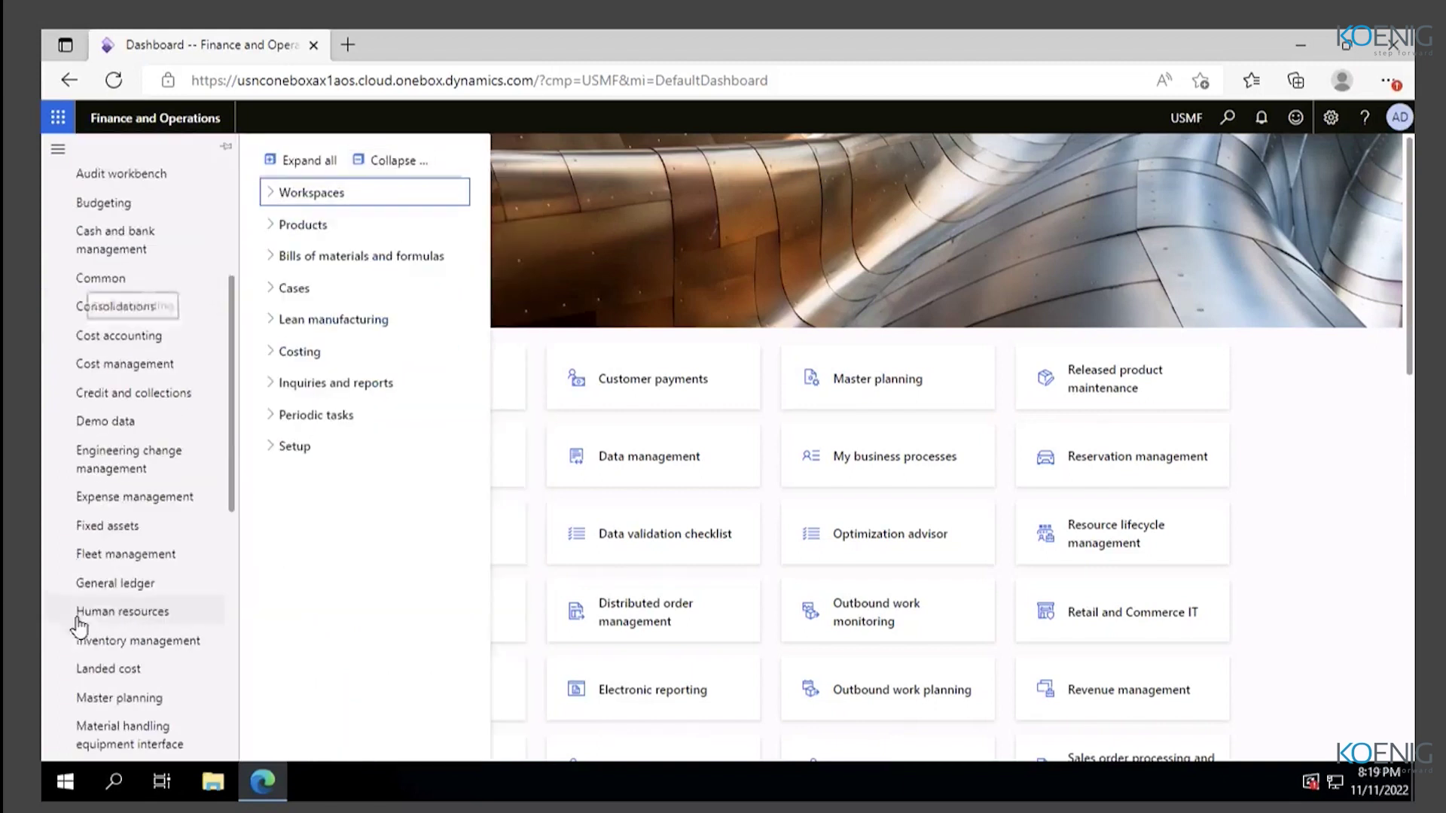
scroll(184, 602, down, 6)
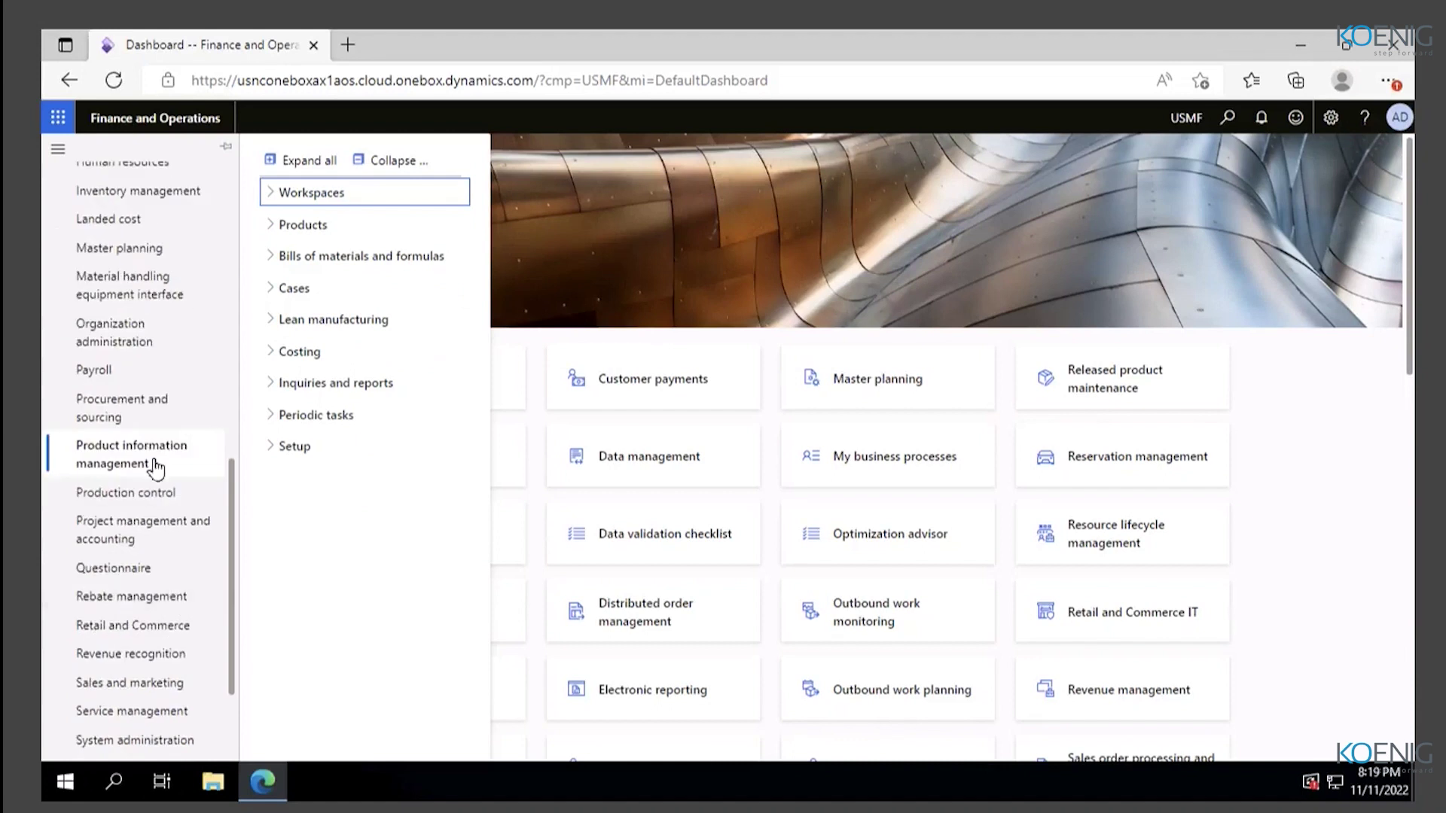
click(320, 226)
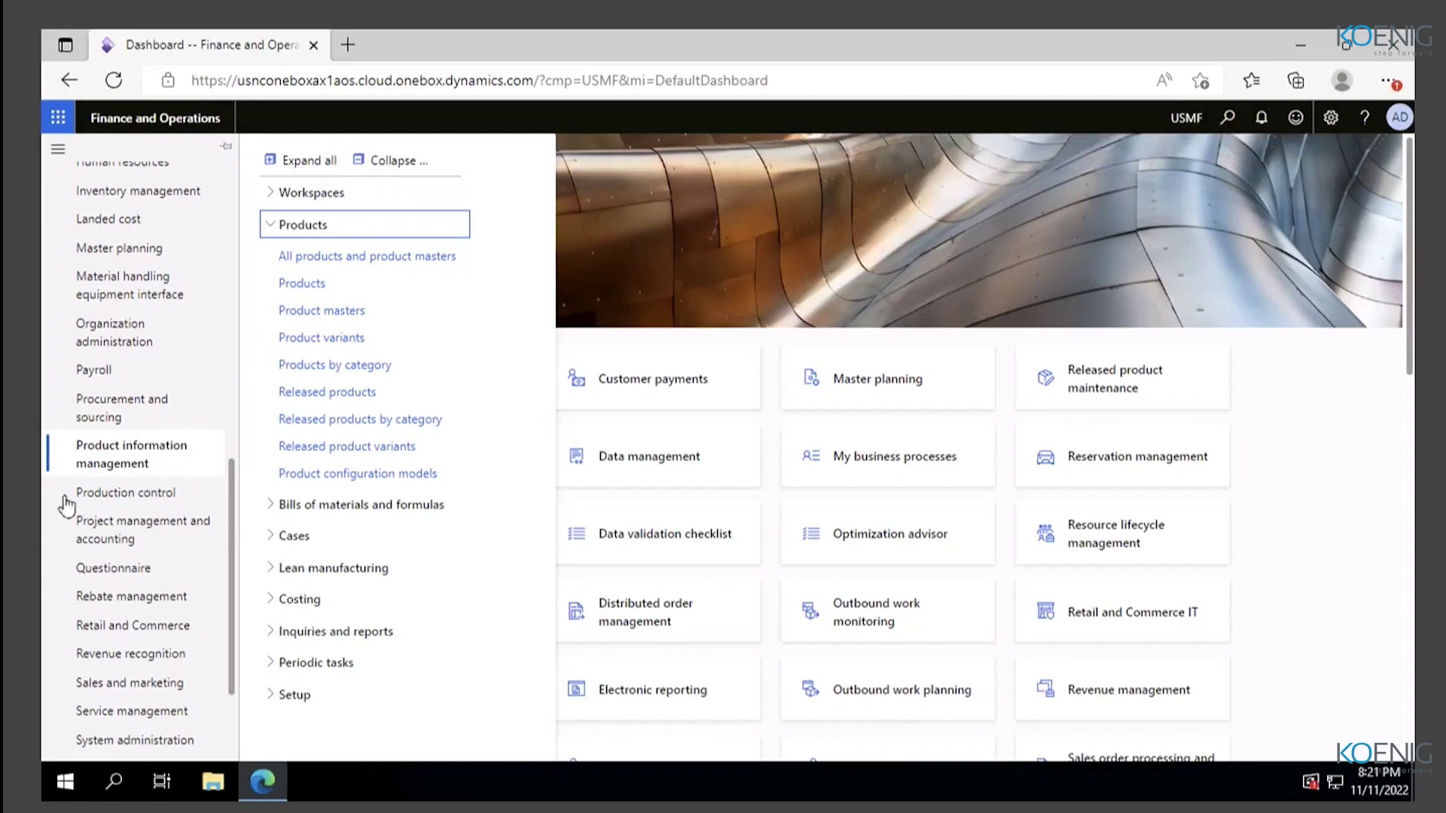
click(306, 392)
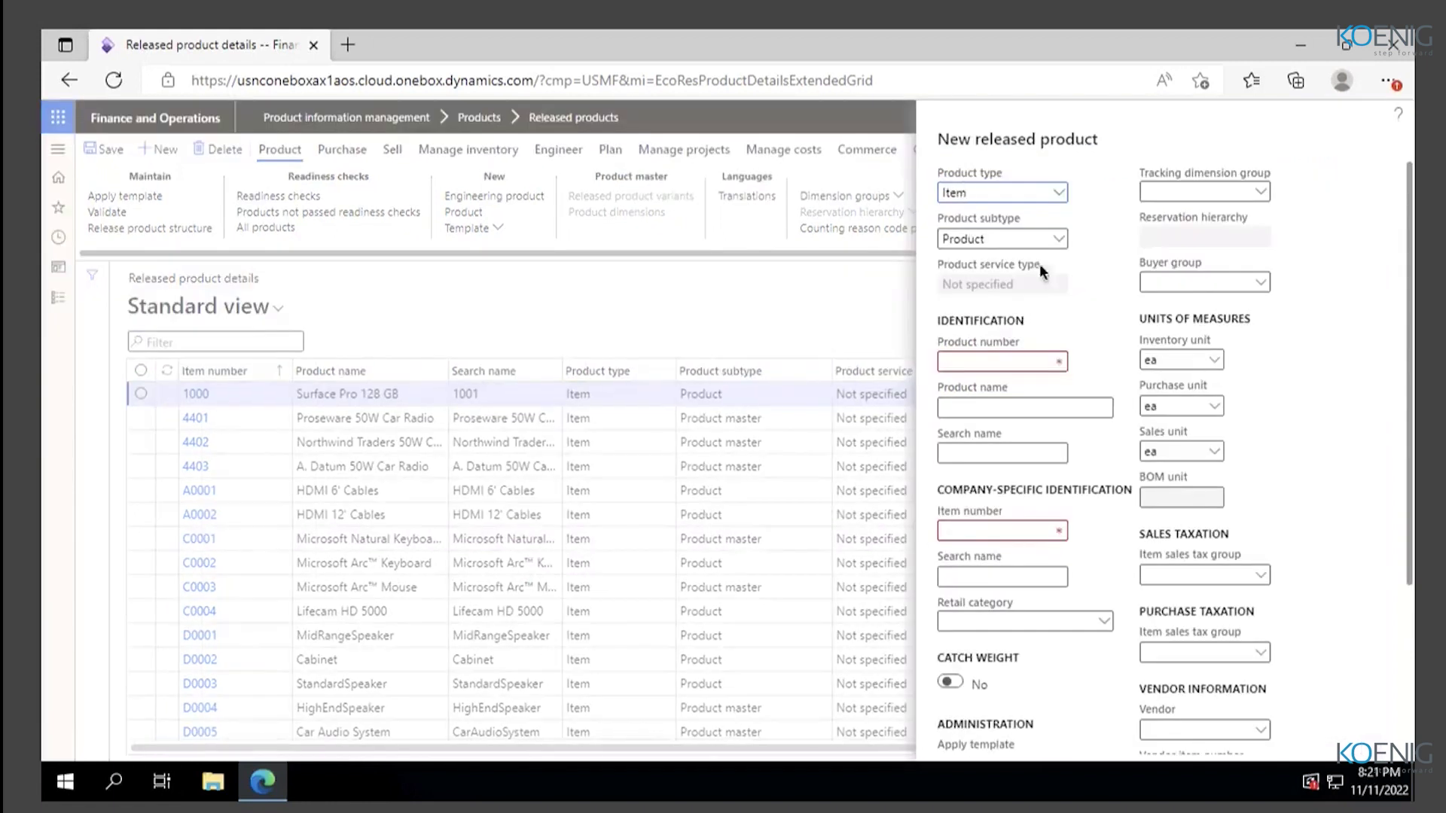
Step: Choose Item as the product type and Product master as the product subtype, and review the product variant fields
click(1058, 198)
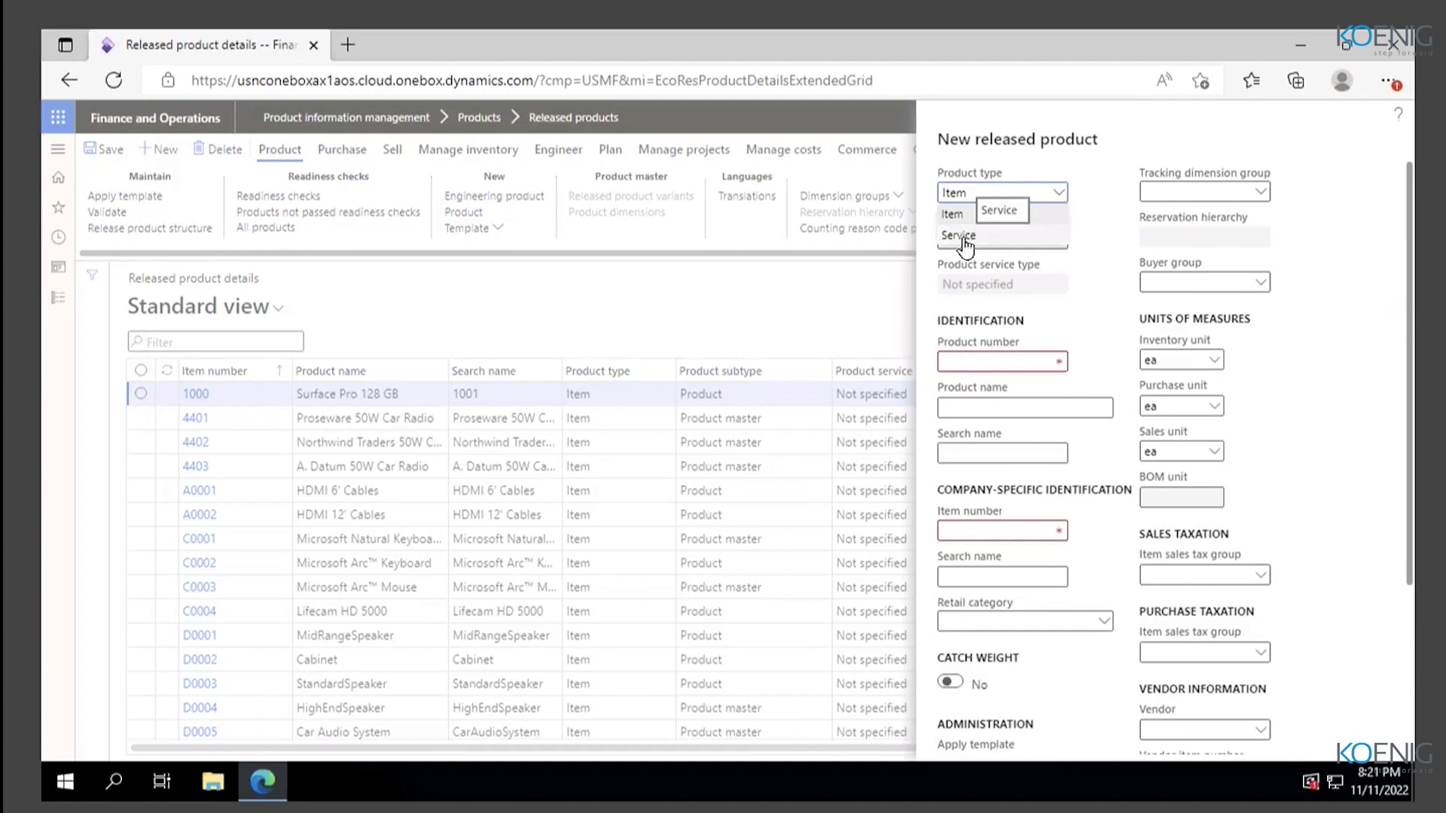
click(1009, 215)
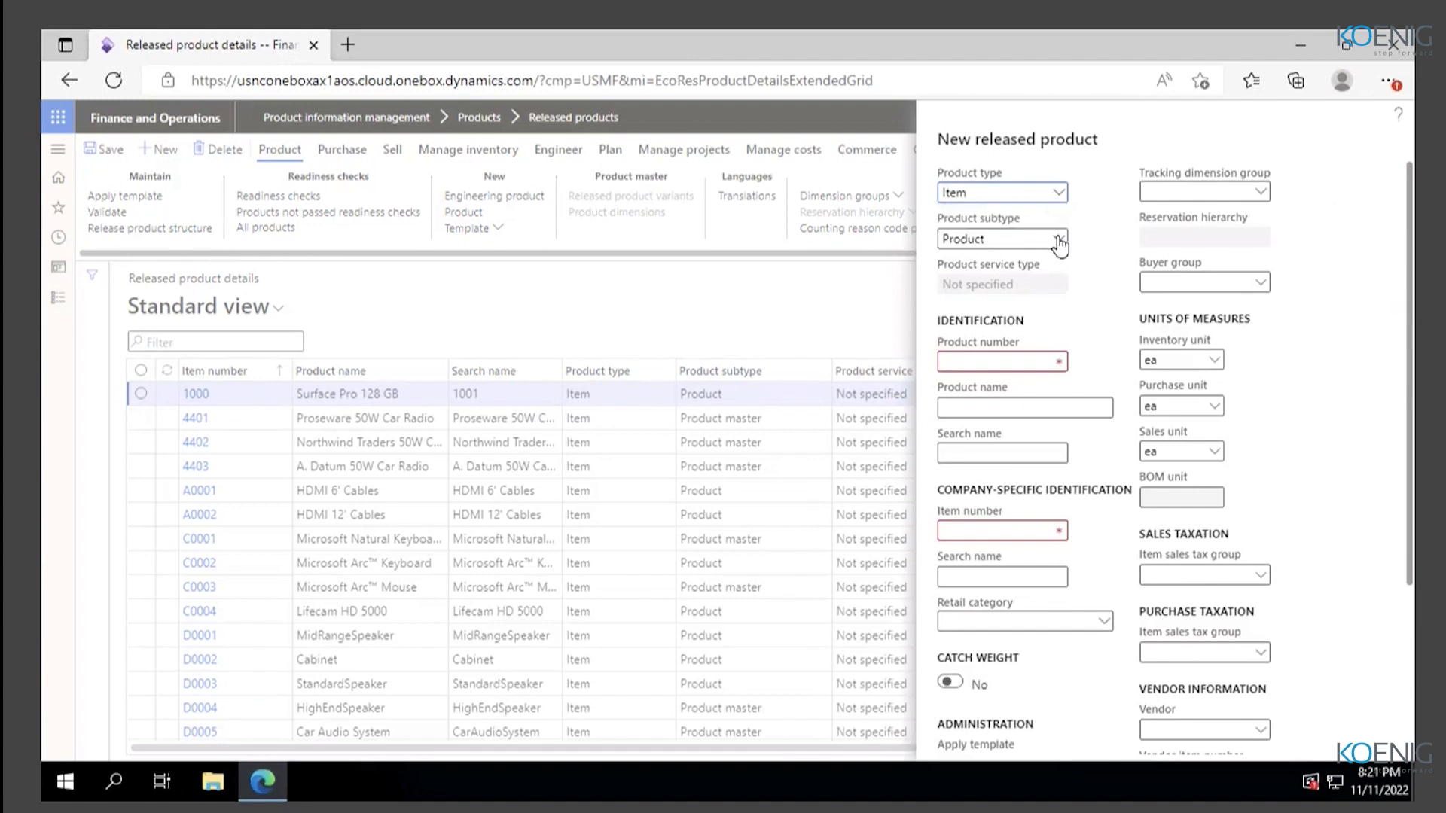
click(1058, 239)
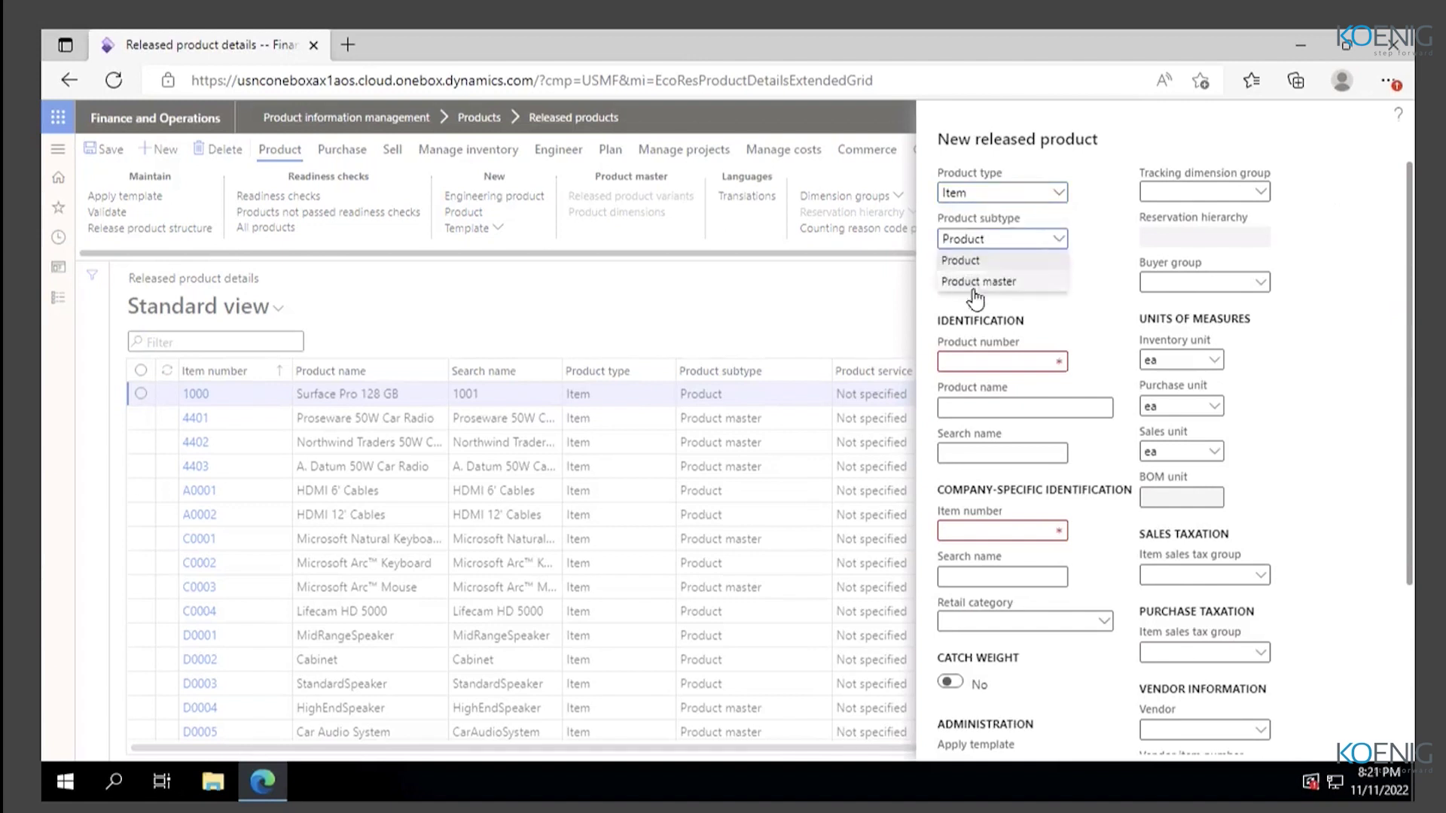
click(1333, 262)
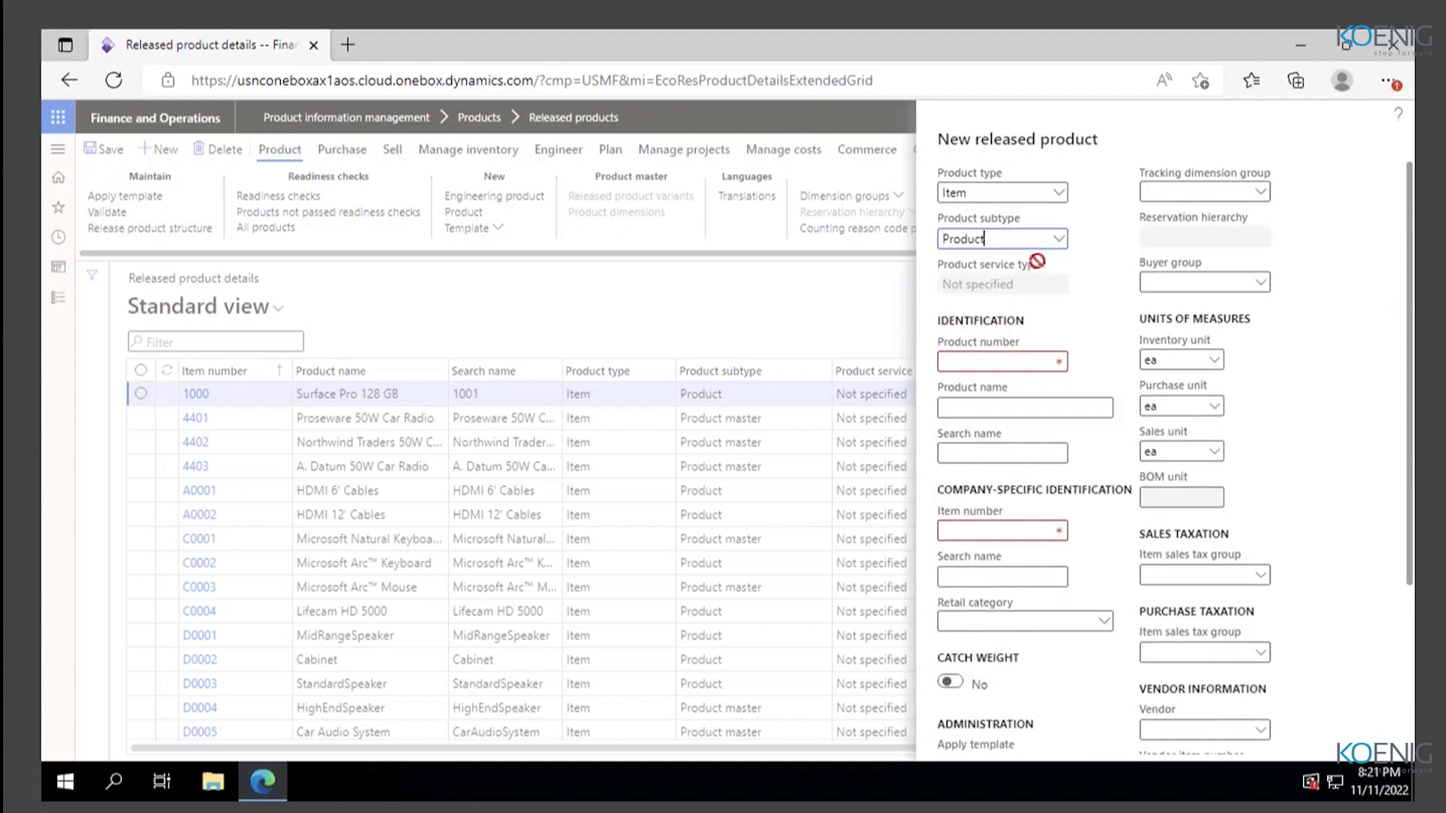
click(1058, 238)
click(992, 280)
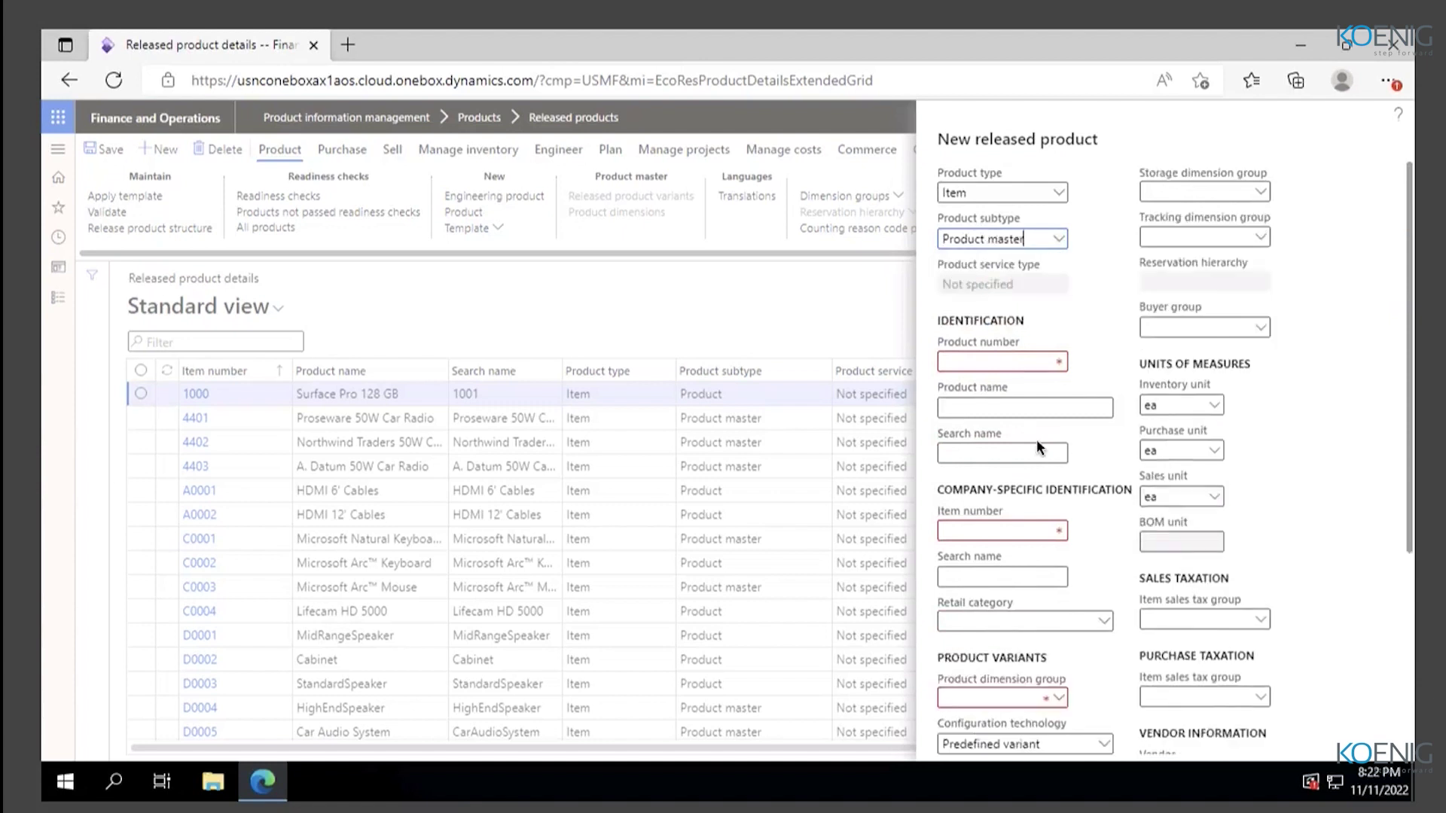
scroll(1041, 637, down, 1)
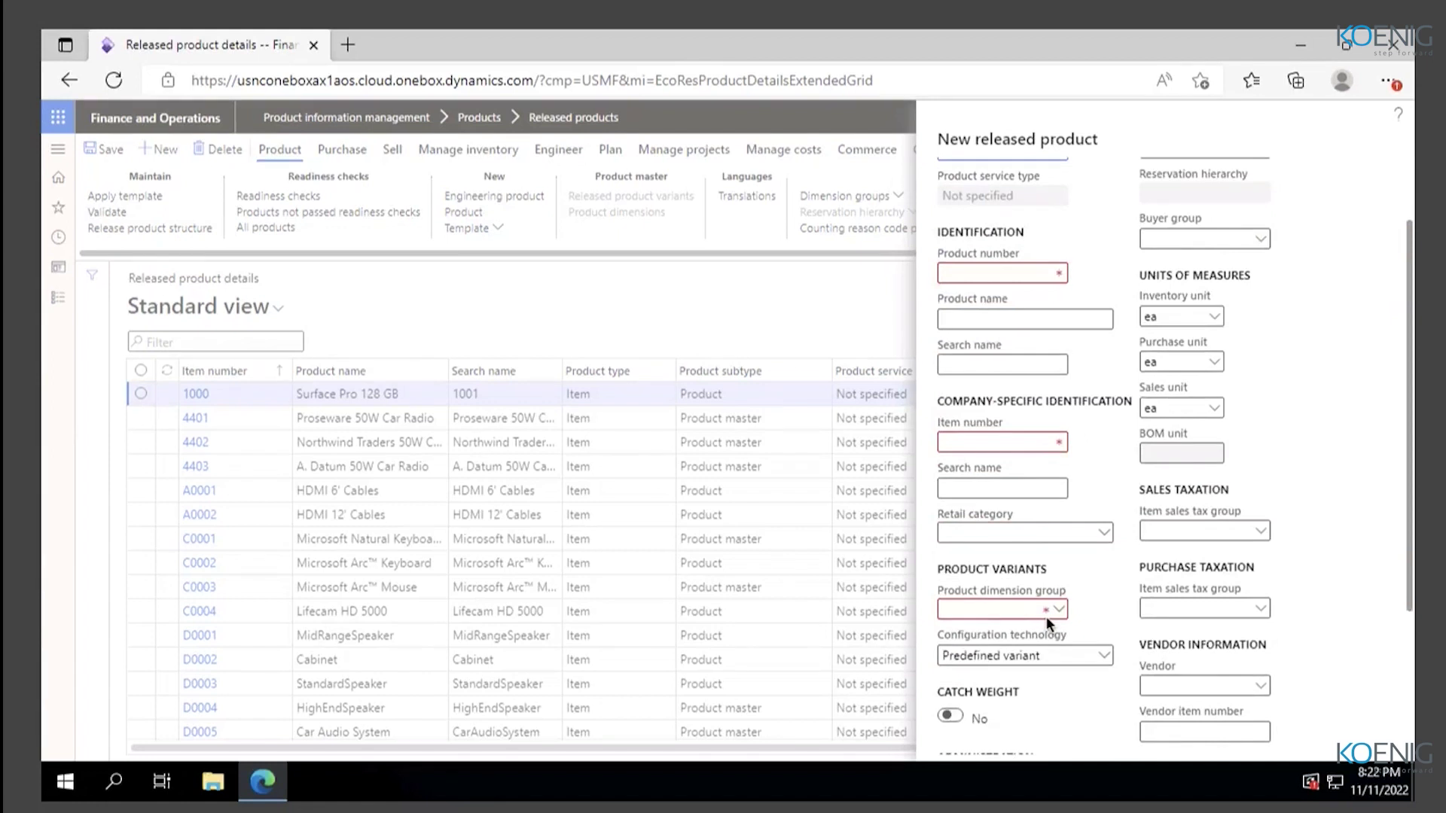
scroll(1045, 615, up, 2)
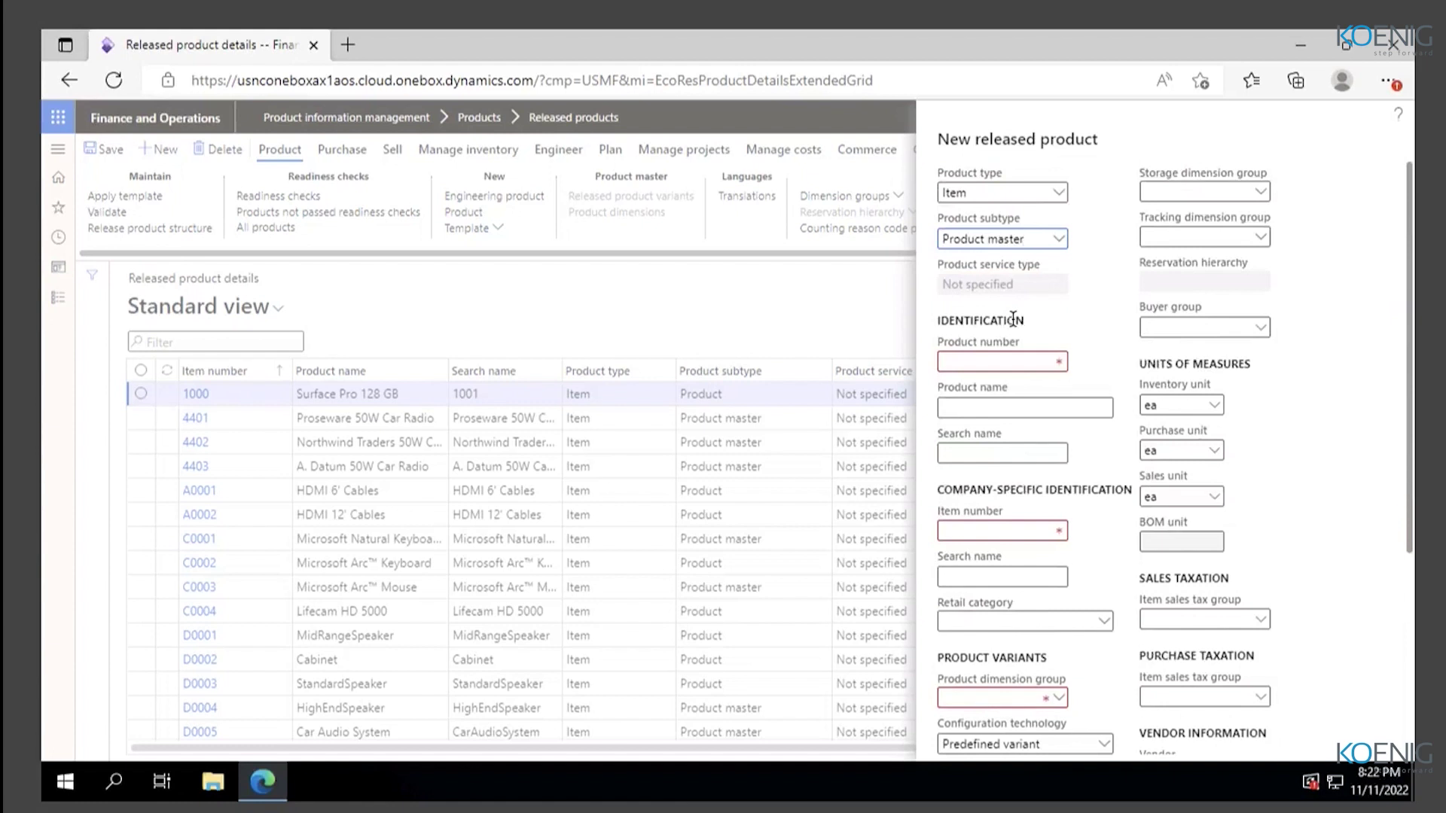
Step: Switch the product subtype to Product and back to Product master to compare the form's fields
click(993, 360)
key(XF86AudioRaiseVolume)
click(979, 239)
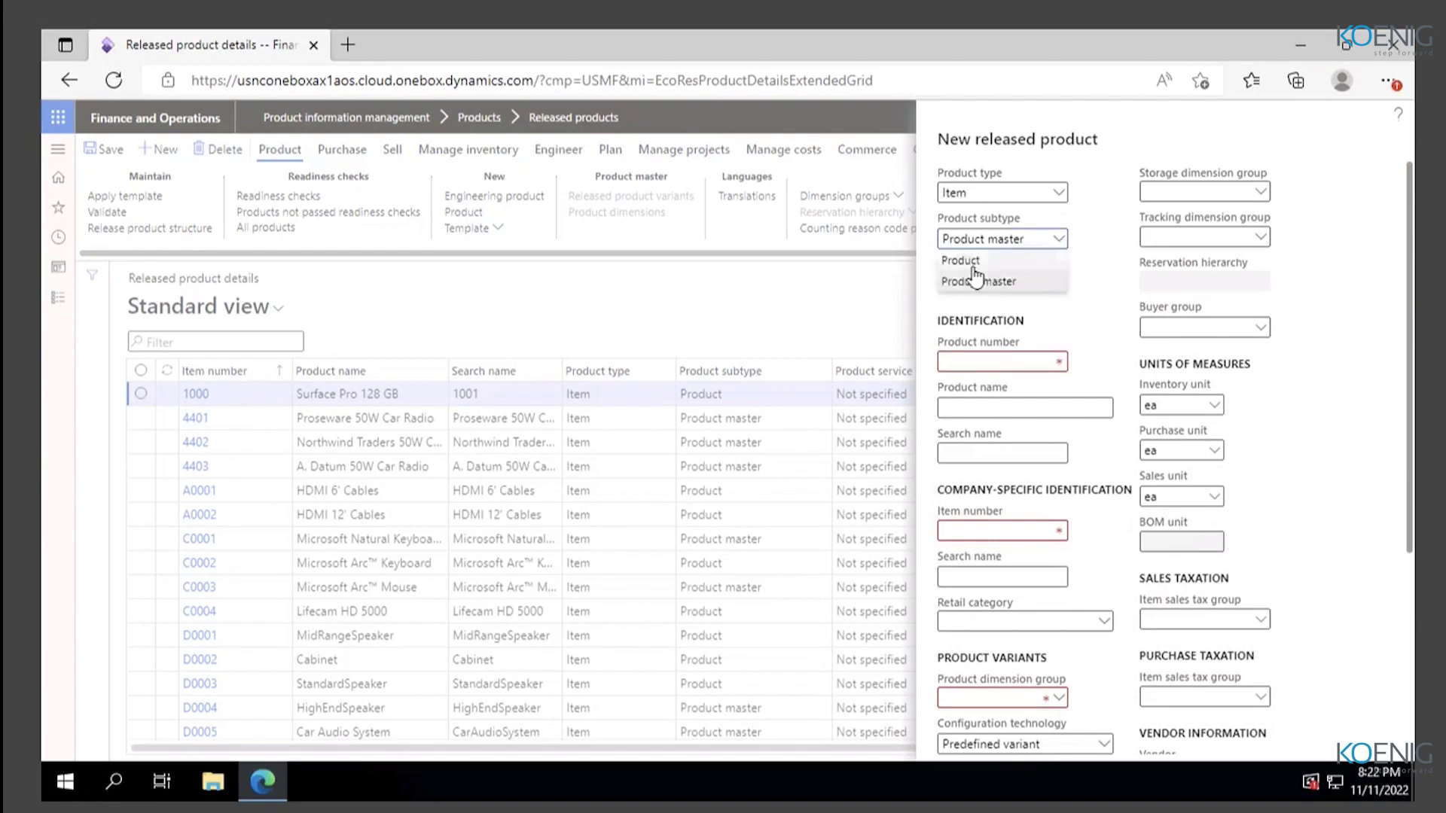
click(971, 262)
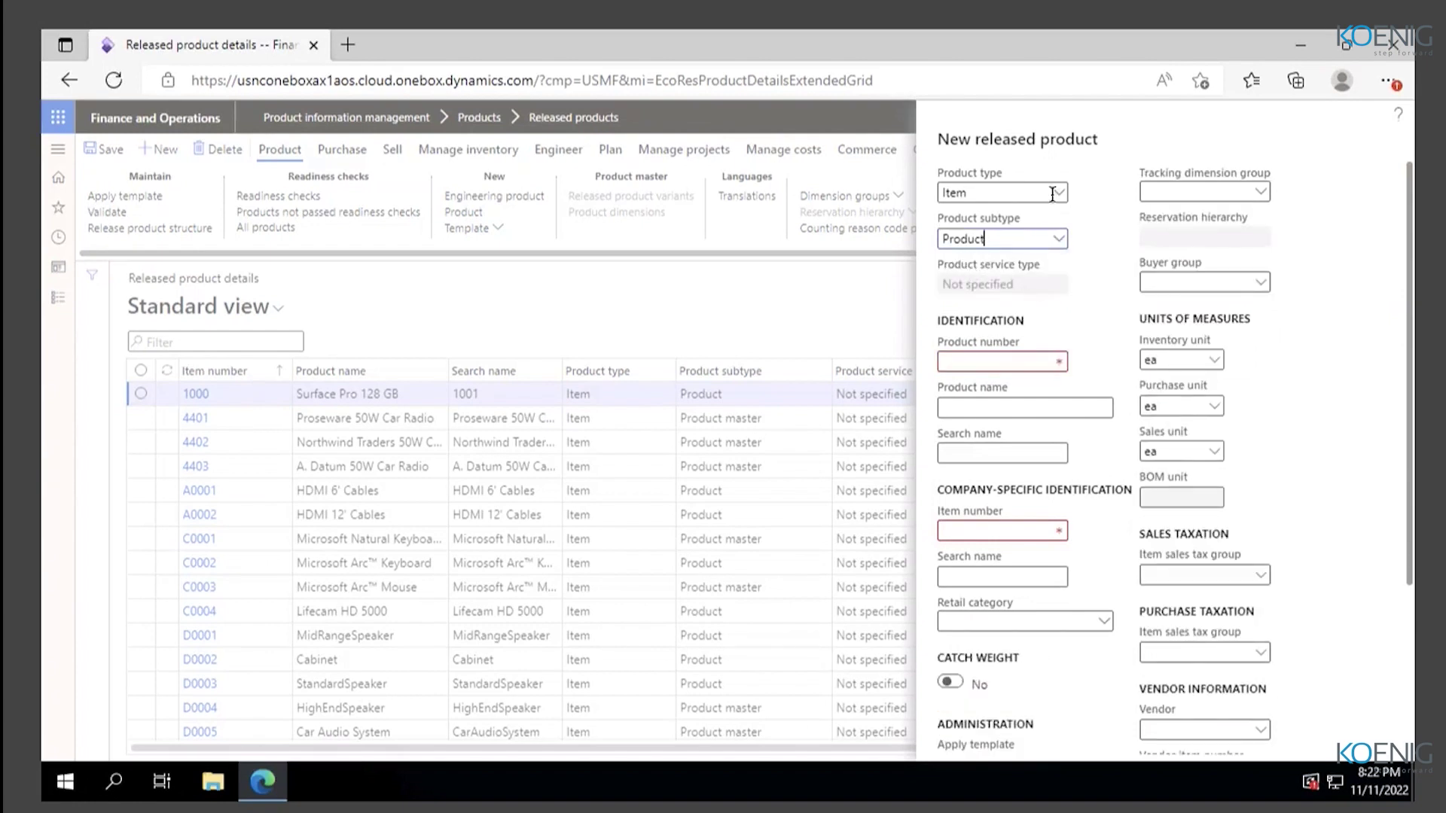
click(1058, 238)
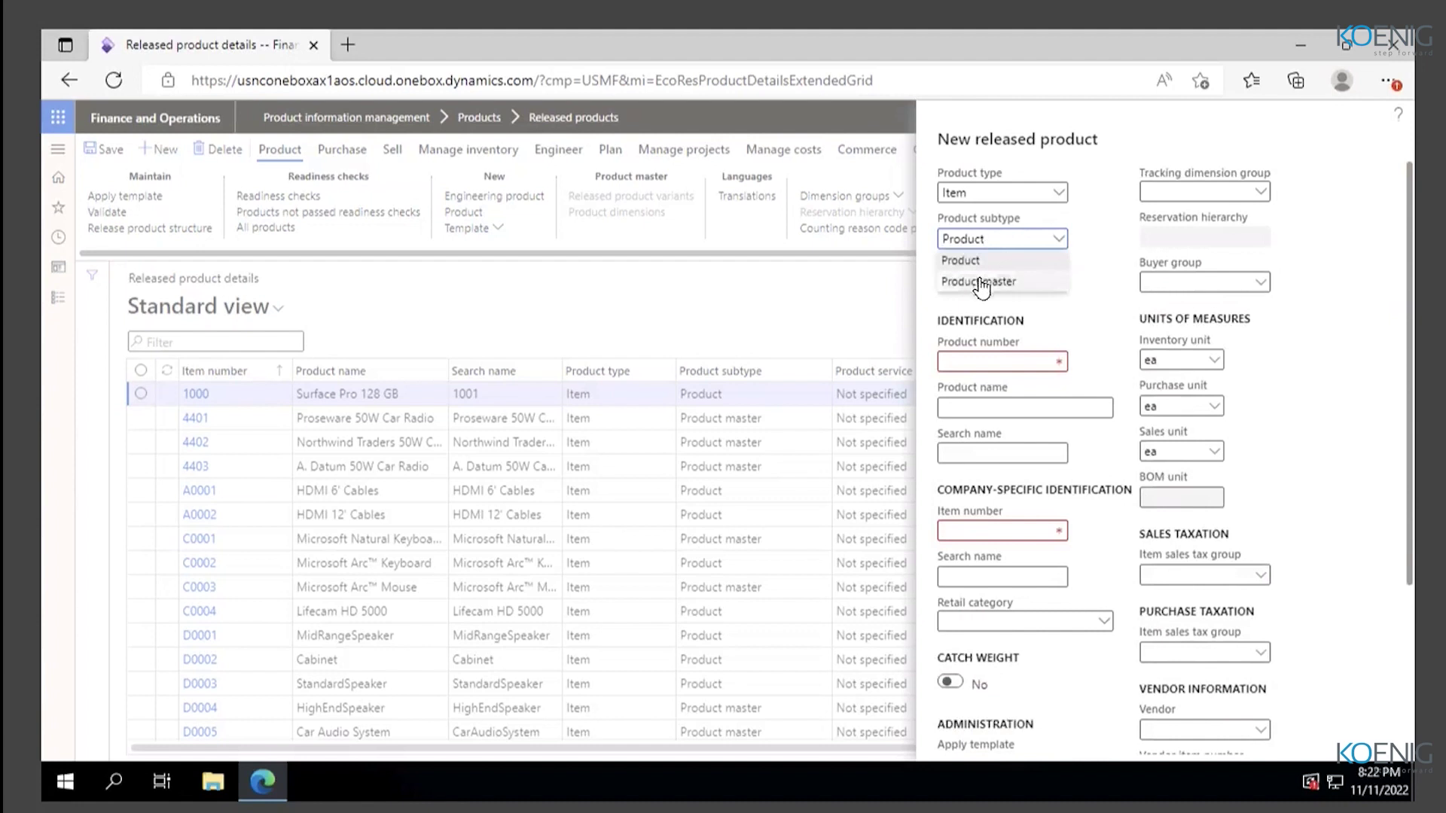
click(978, 280)
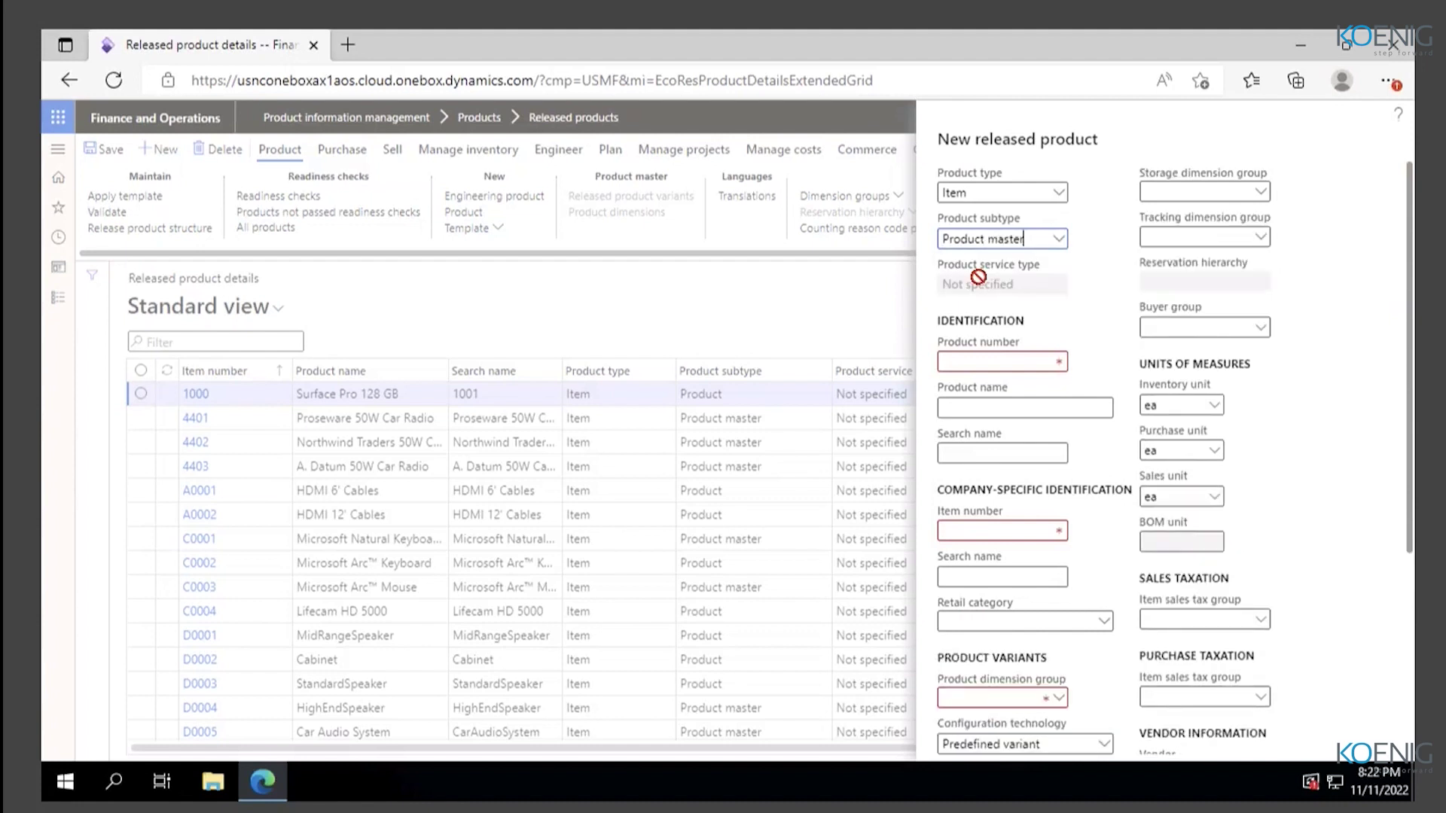
Step: Set the product type to Service and the subtype to Product, and review the service type options and remaining fields
click(1058, 193)
click(996, 235)
click(1060, 241)
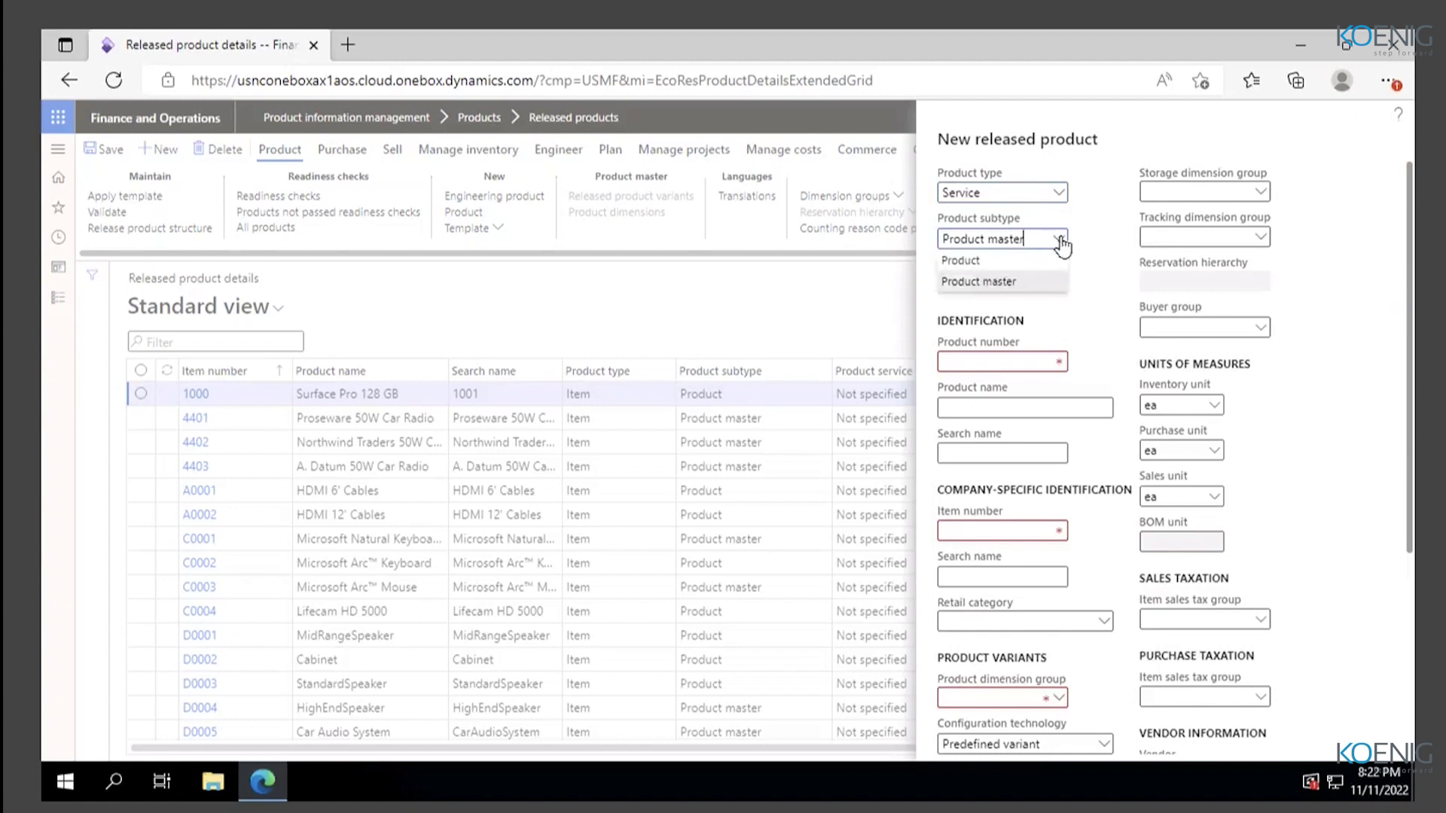
click(1019, 260)
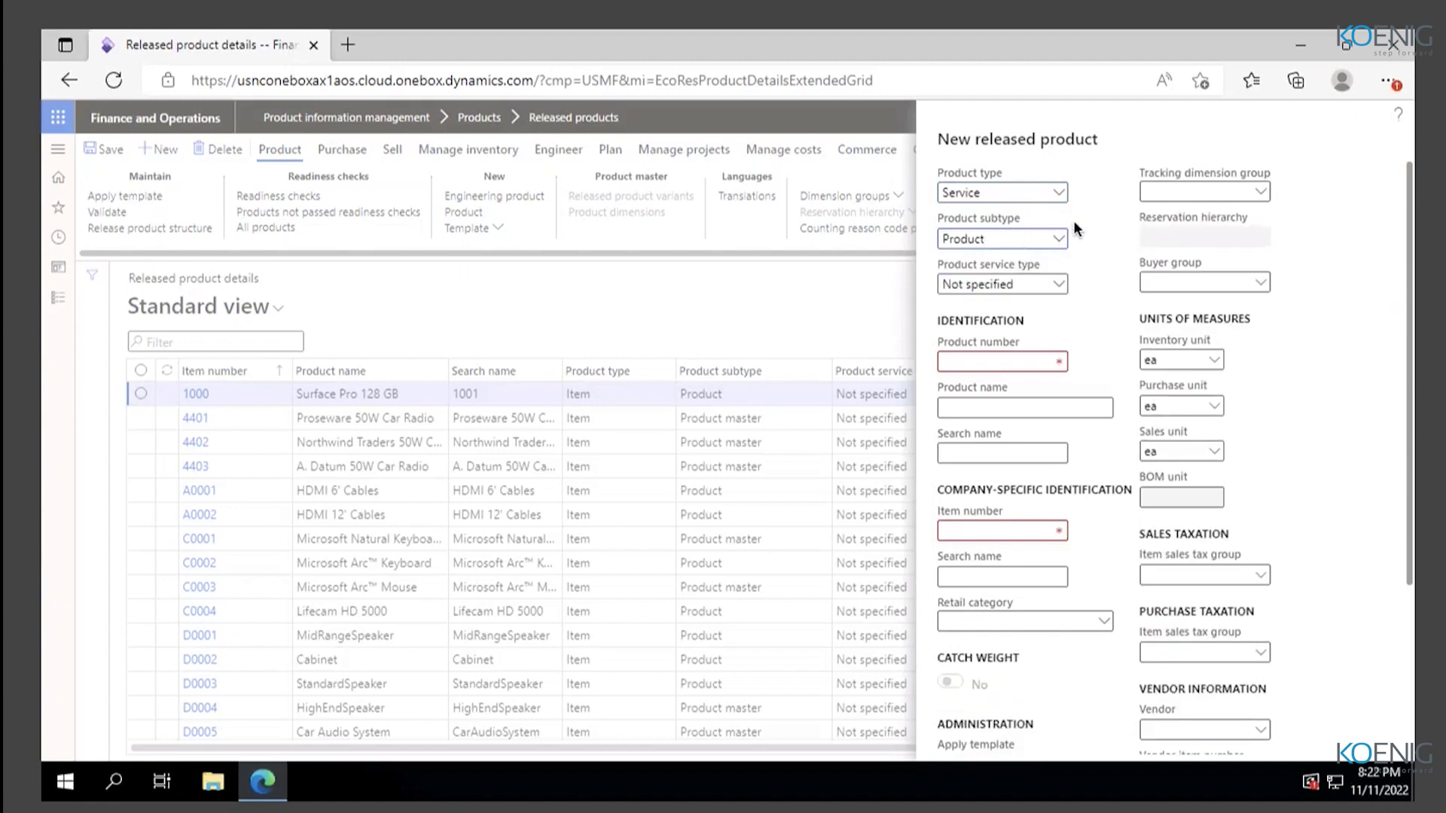
click(1060, 286)
click(1093, 269)
click(1060, 239)
click(988, 315)
scroll(1019, 549, down, 3)
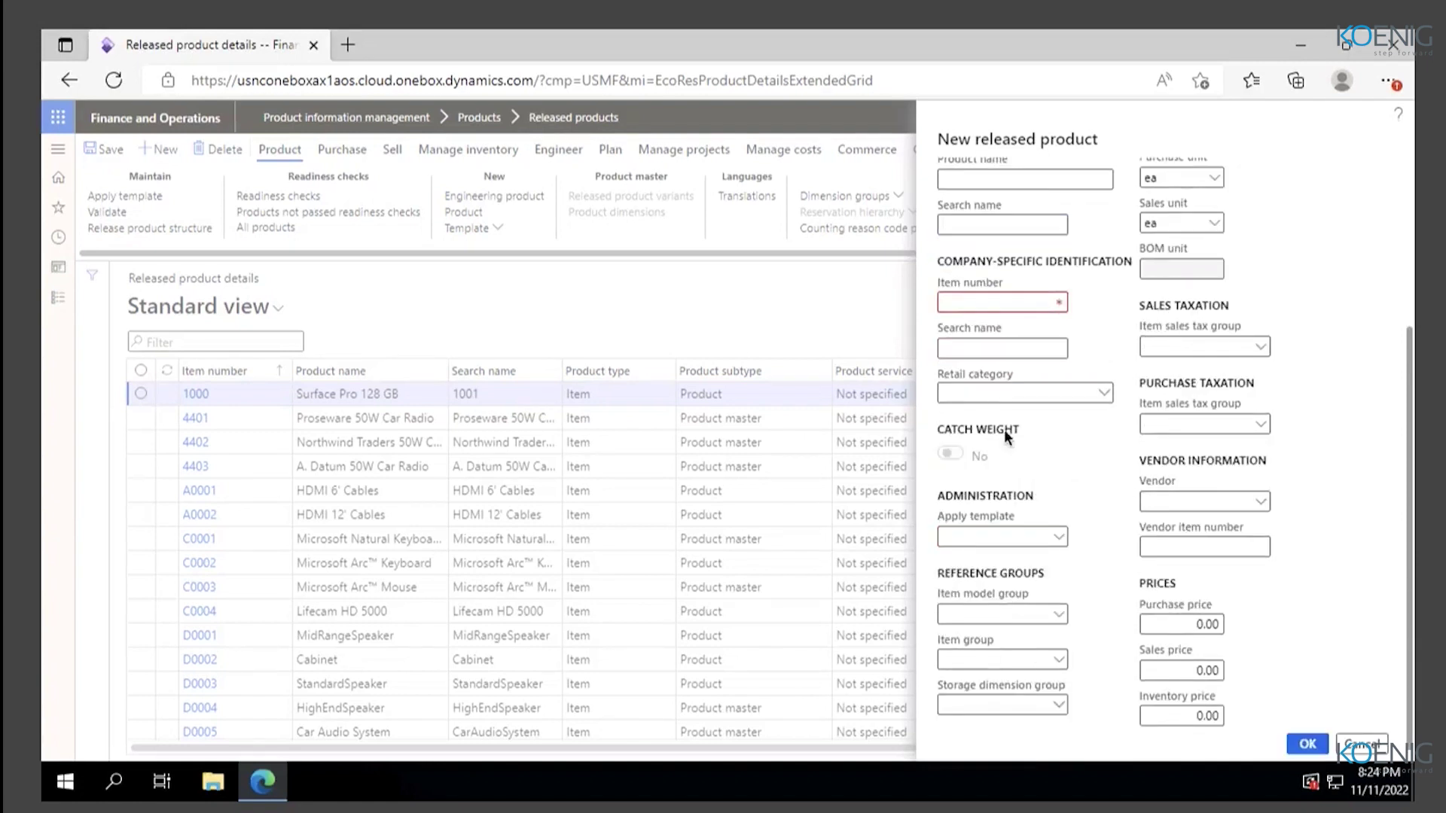
scroll(1016, 486, up, 3)
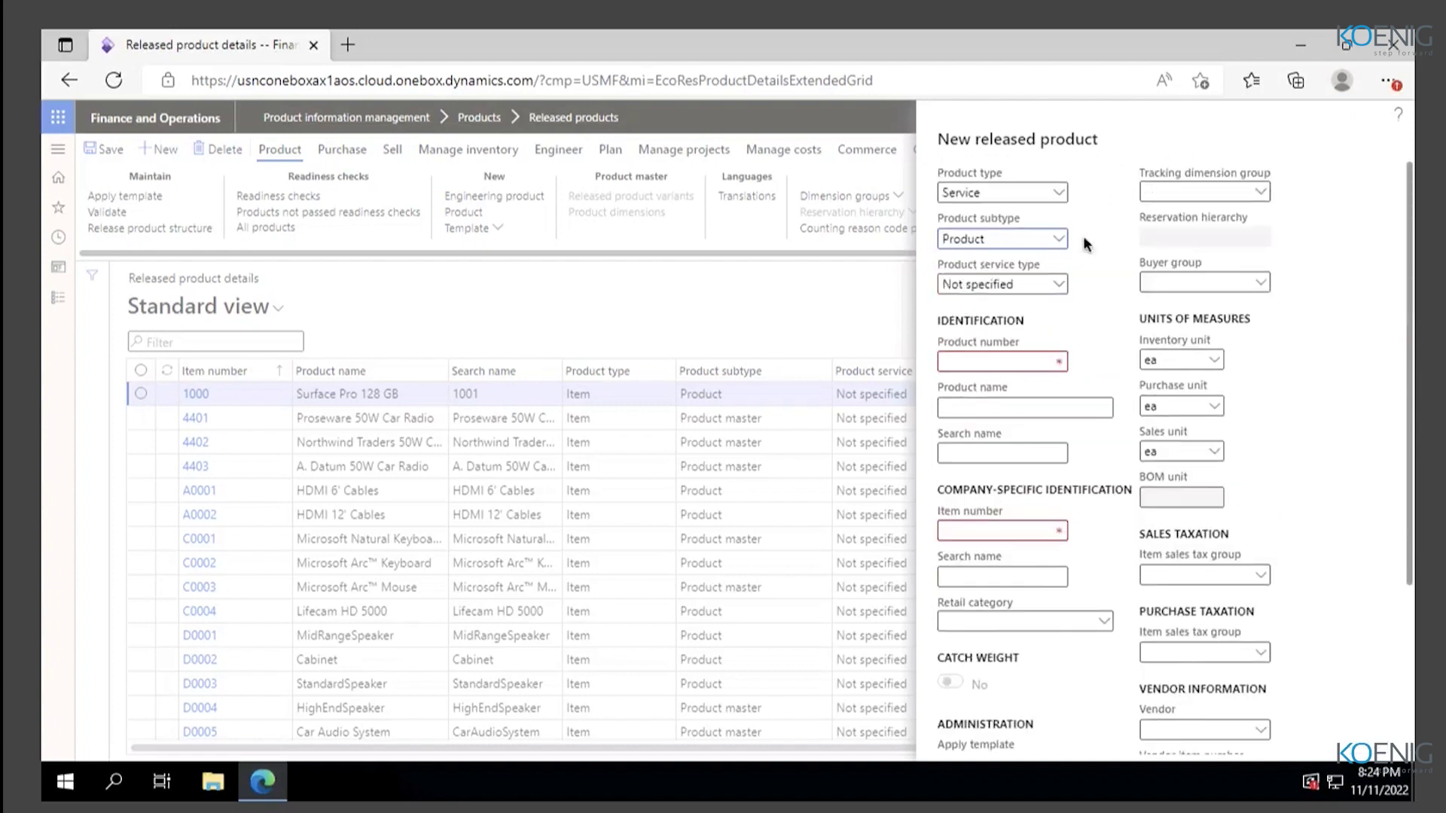
Step: Set the product subtype to Product master, review the variant fields, and set the product type back to Item
click(1059, 238)
click(988, 287)
scroll(1018, 655, down, 2)
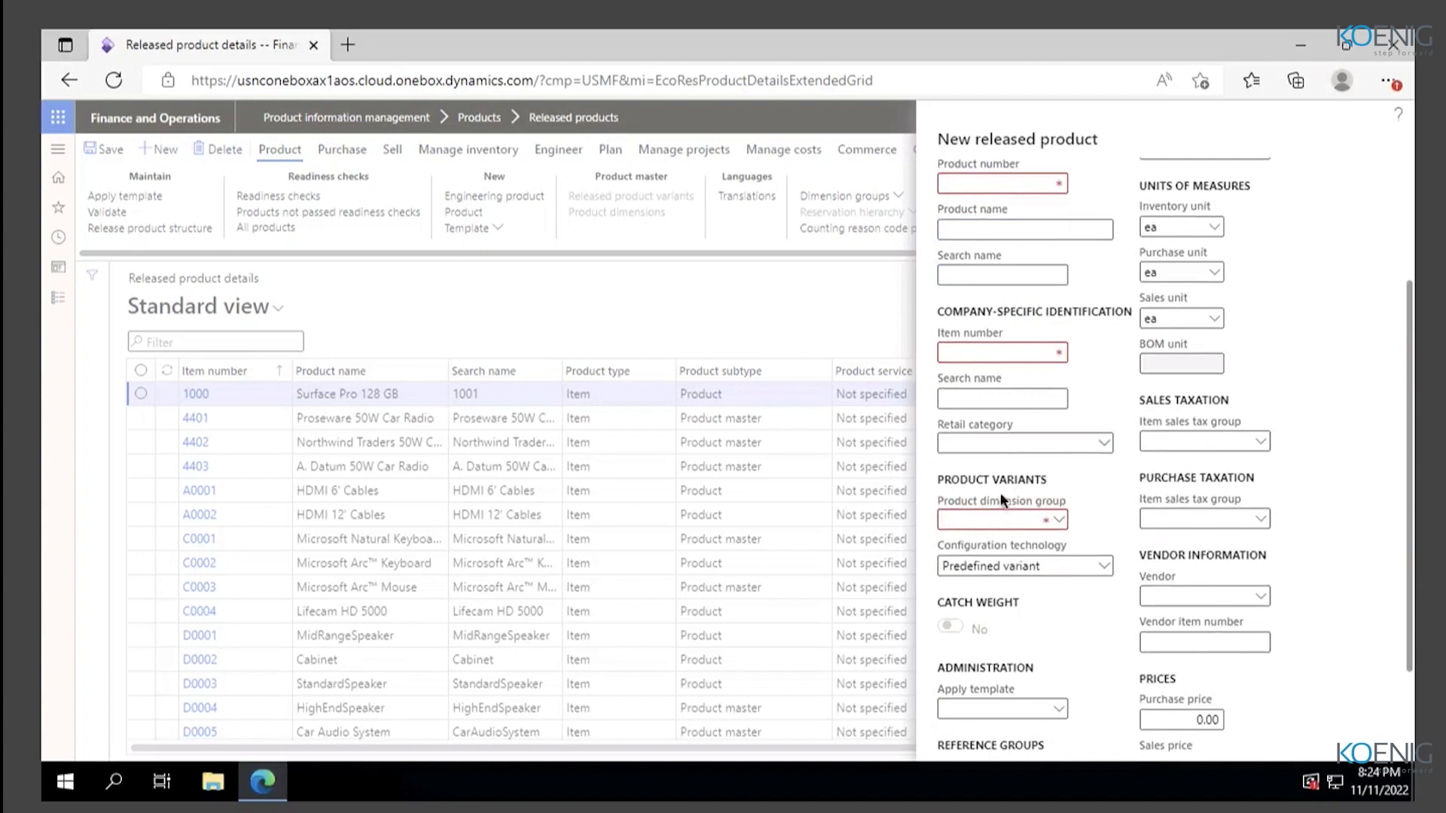
scroll(1028, 498, up, 2)
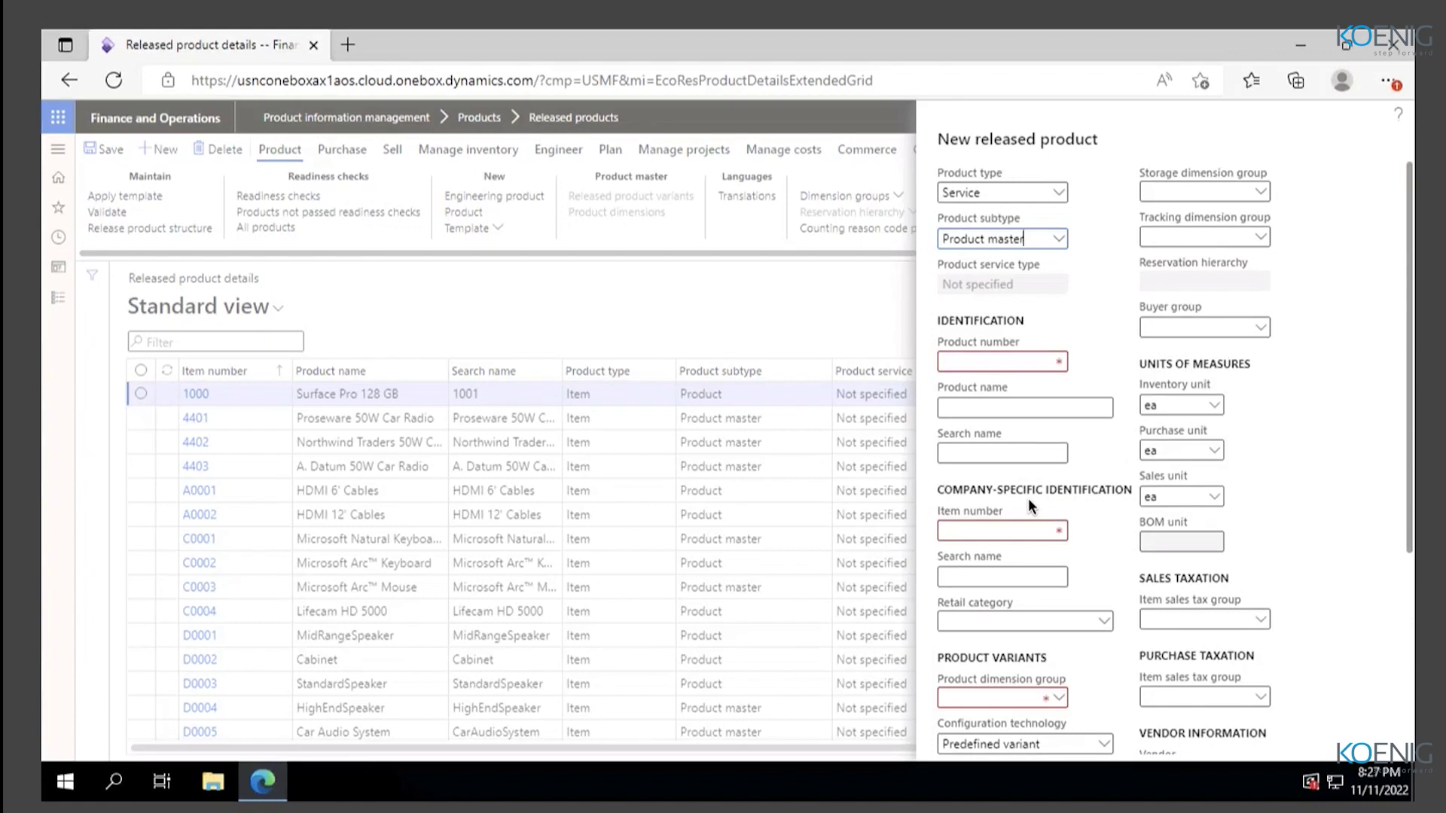
click(1058, 193)
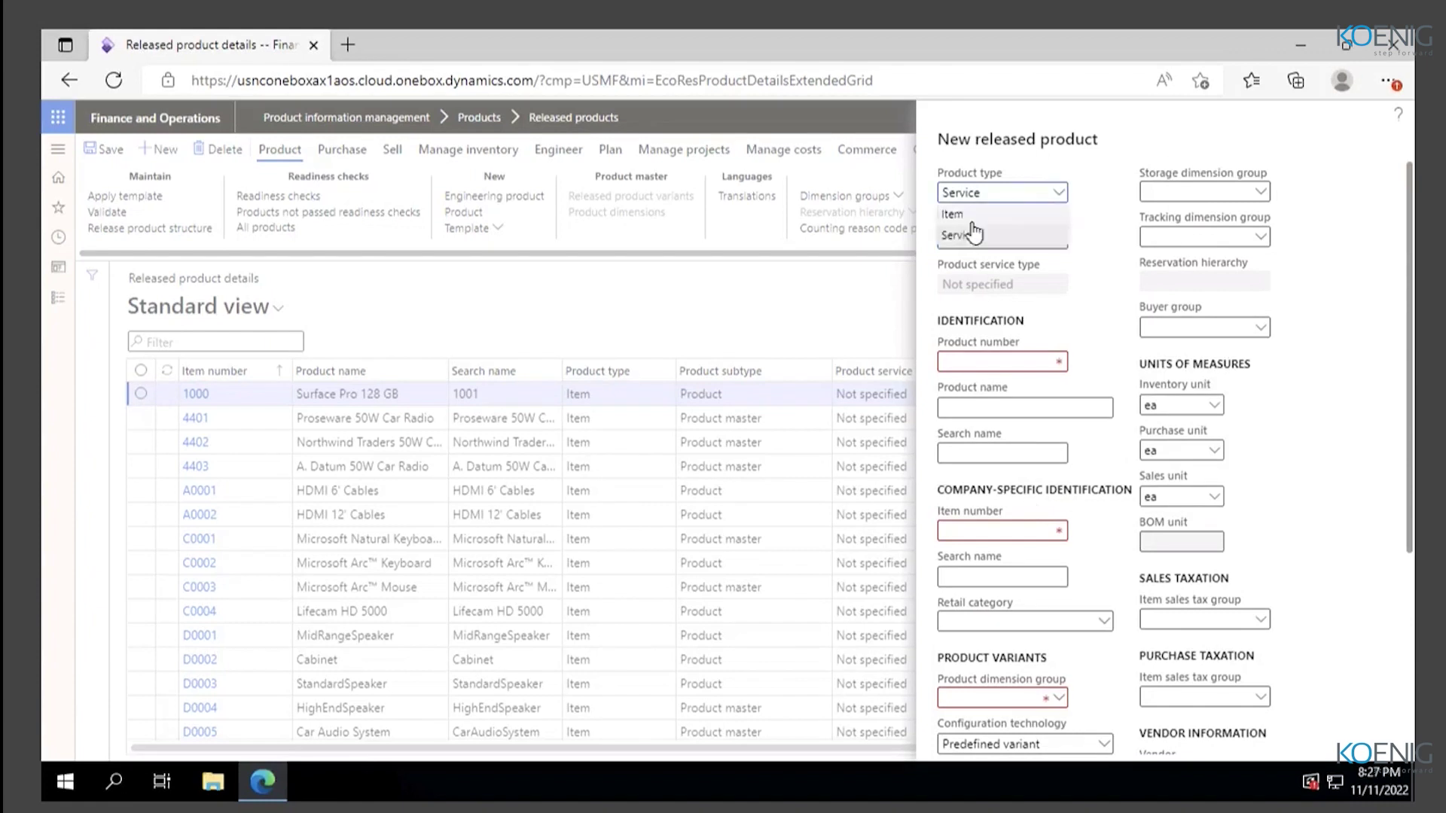
click(958, 214)
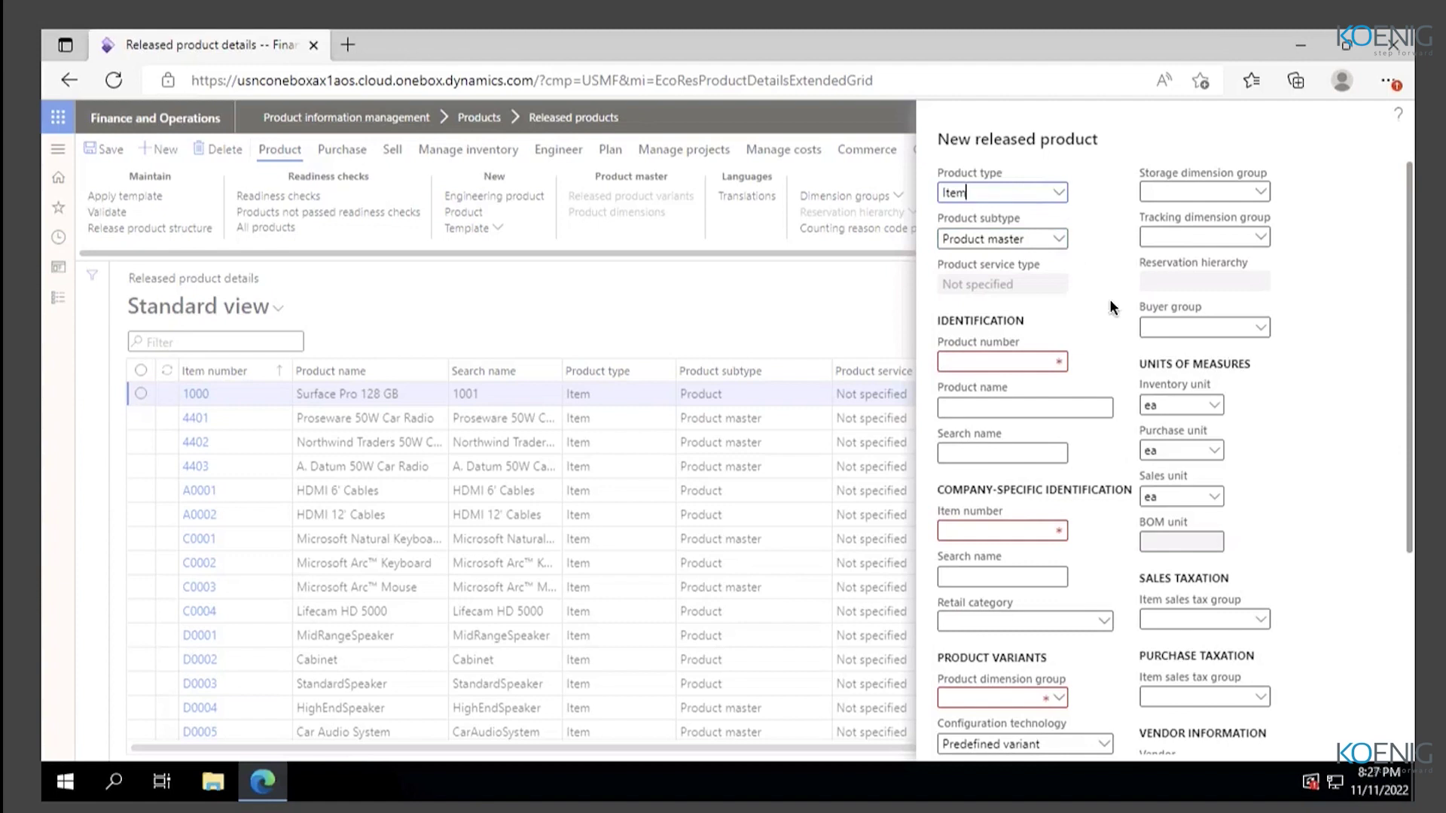
Step: Give the new product master the product number P00011 and the product name Shirts
click(1020, 362)
text(P0001)
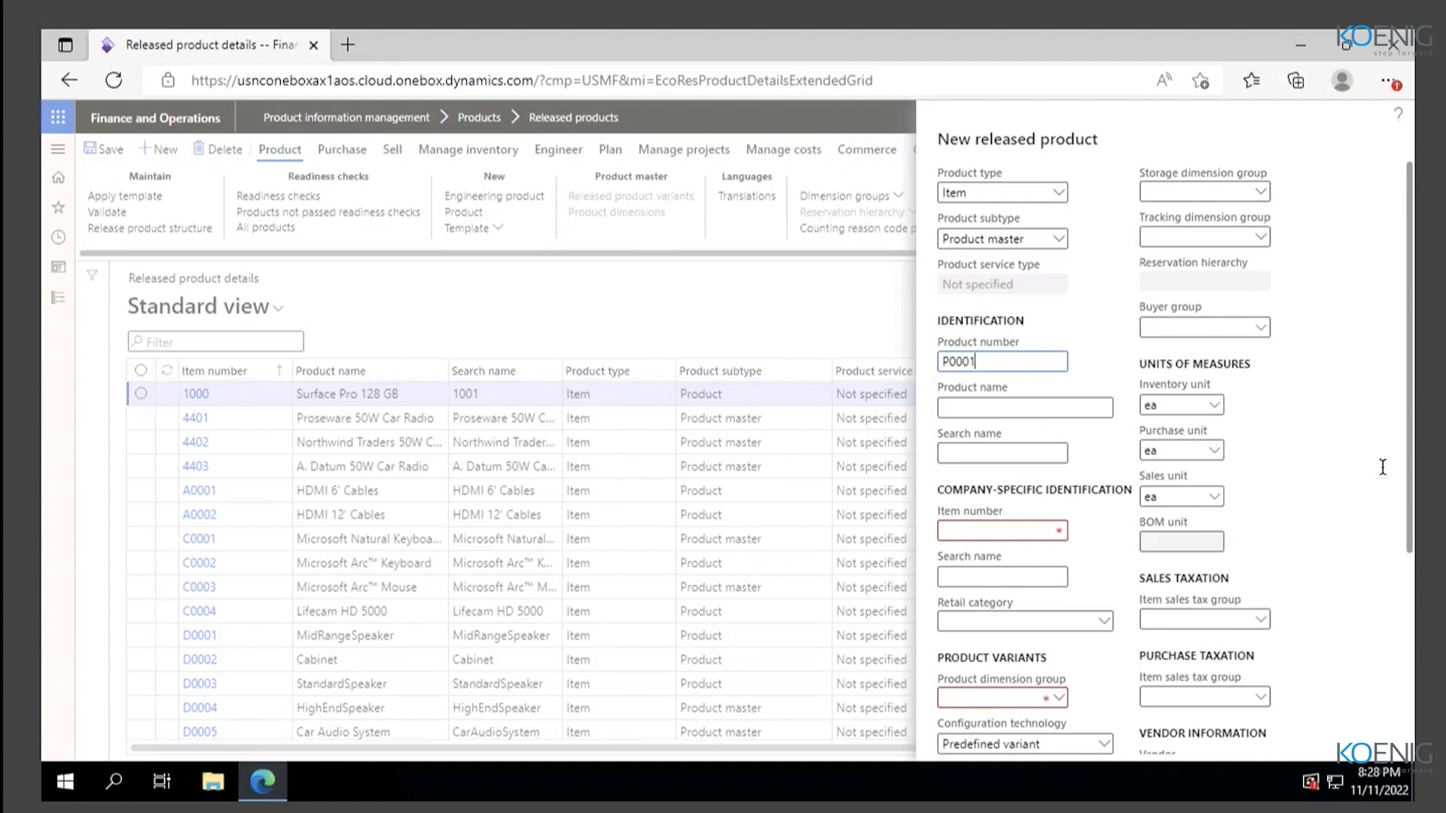
click(1028, 390)
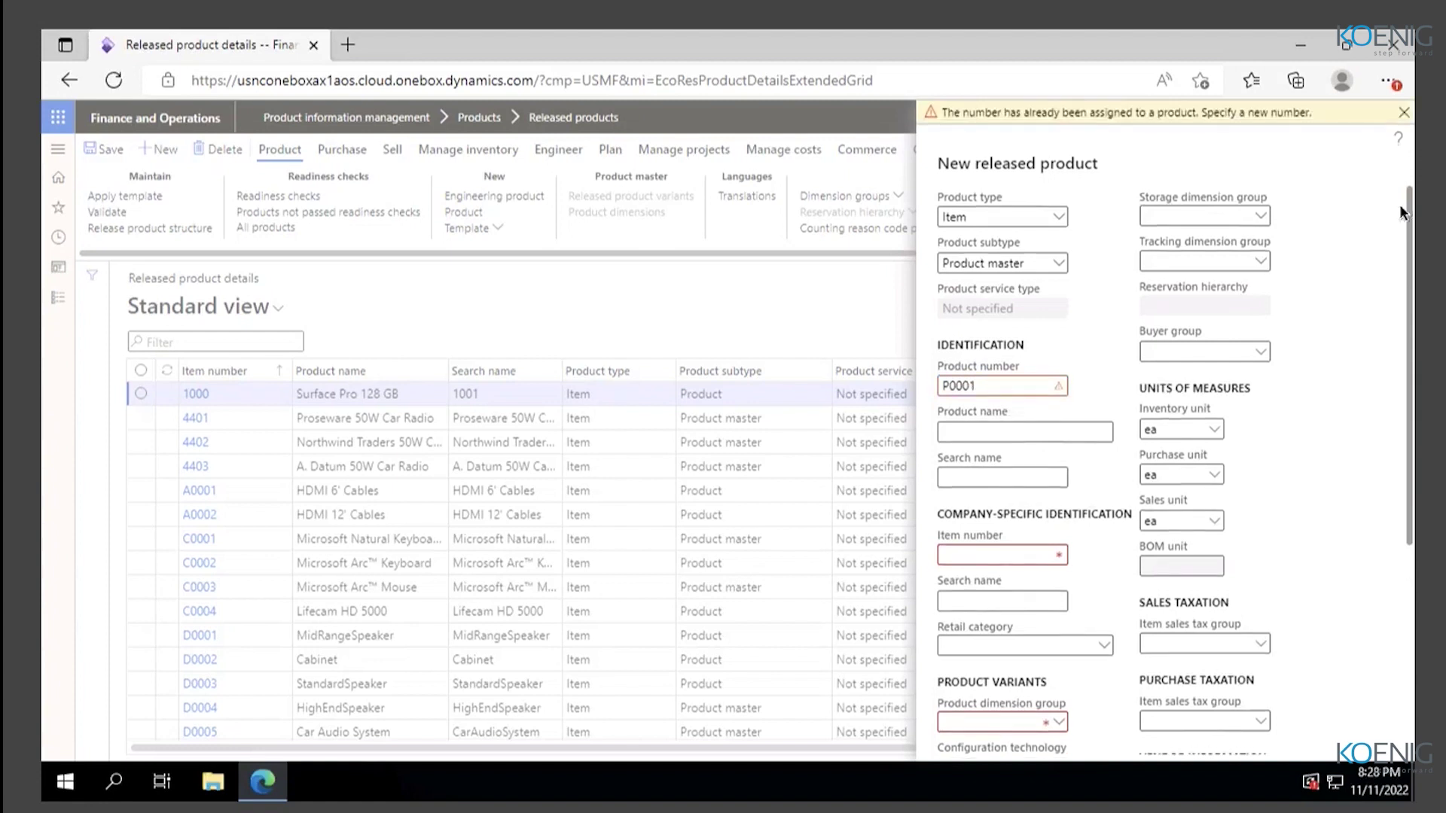
click(1401, 128)
text(1)
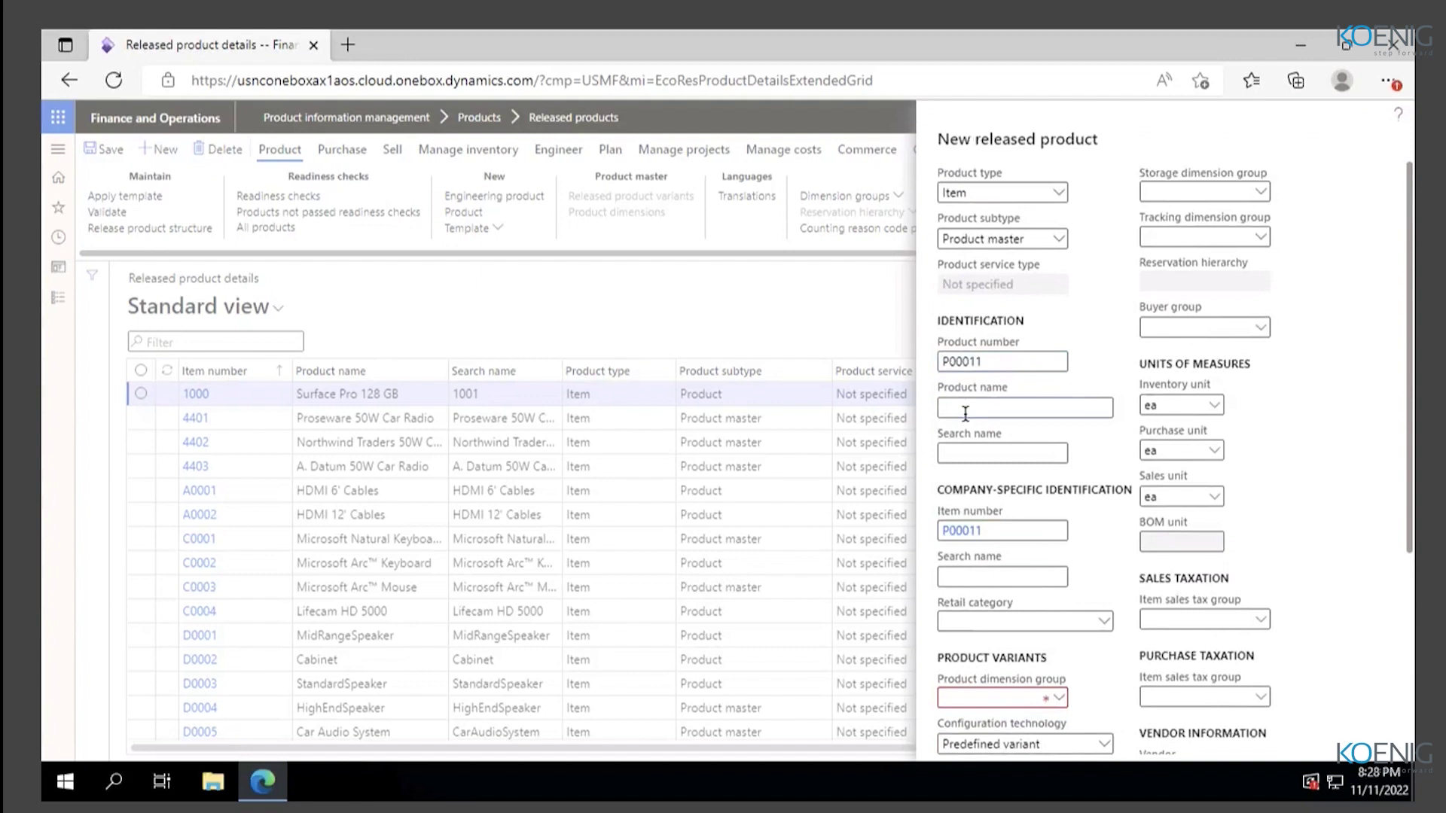
text(Shirts)
key(Tab)
Step: Look at the available retail category choices for the new product without selecting one
scroll(978, 435, down, 1)
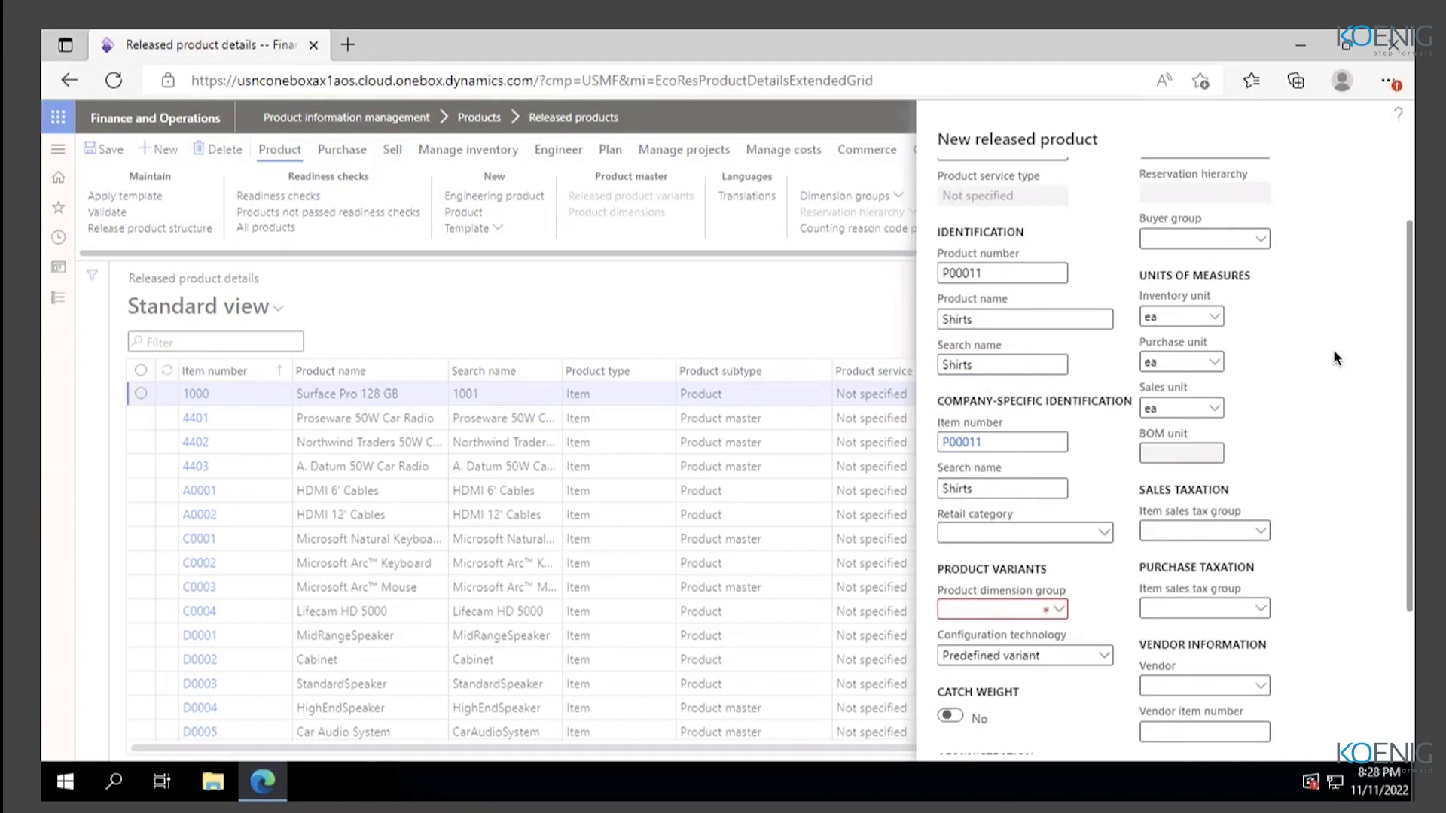
click(1101, 536)
click(1366, 377)
Step: Set the product dimension group of the new product master to SizeColStl (Size, Color and Style)
scroll(1366, 384, down, 1)
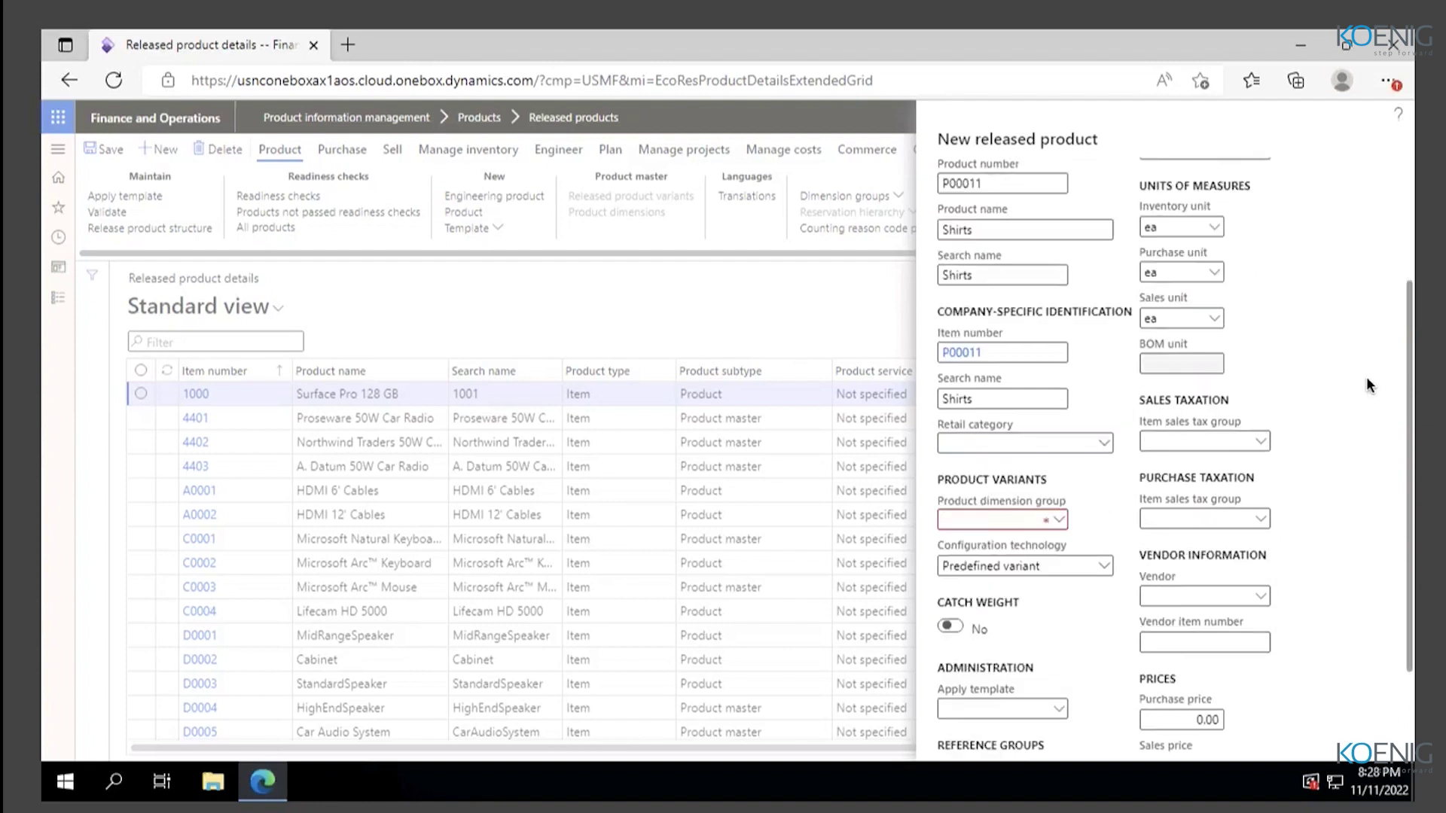
click(1054, 520)
click(1058, 519)
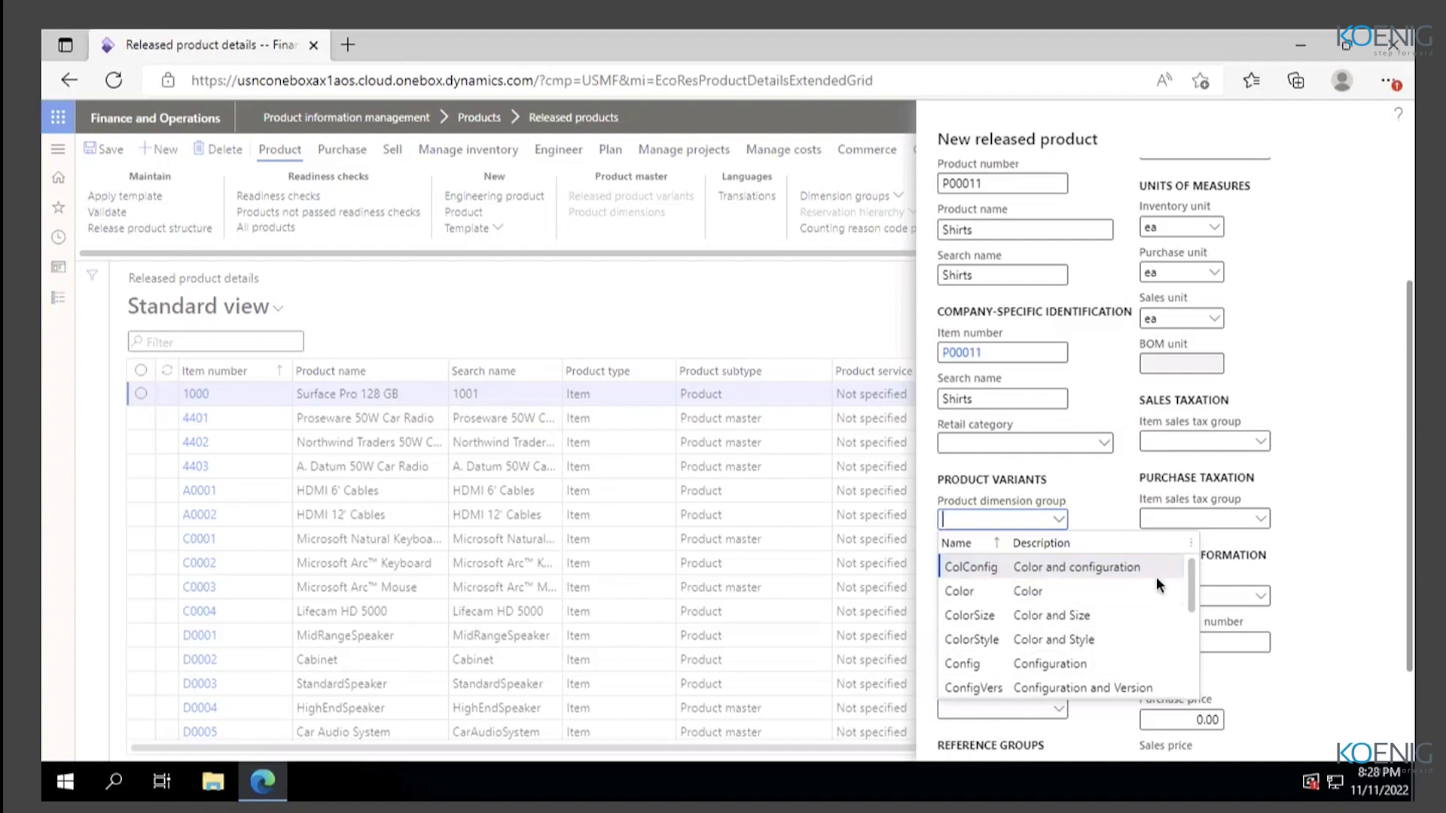
scroll(1068, 639, down, 3)
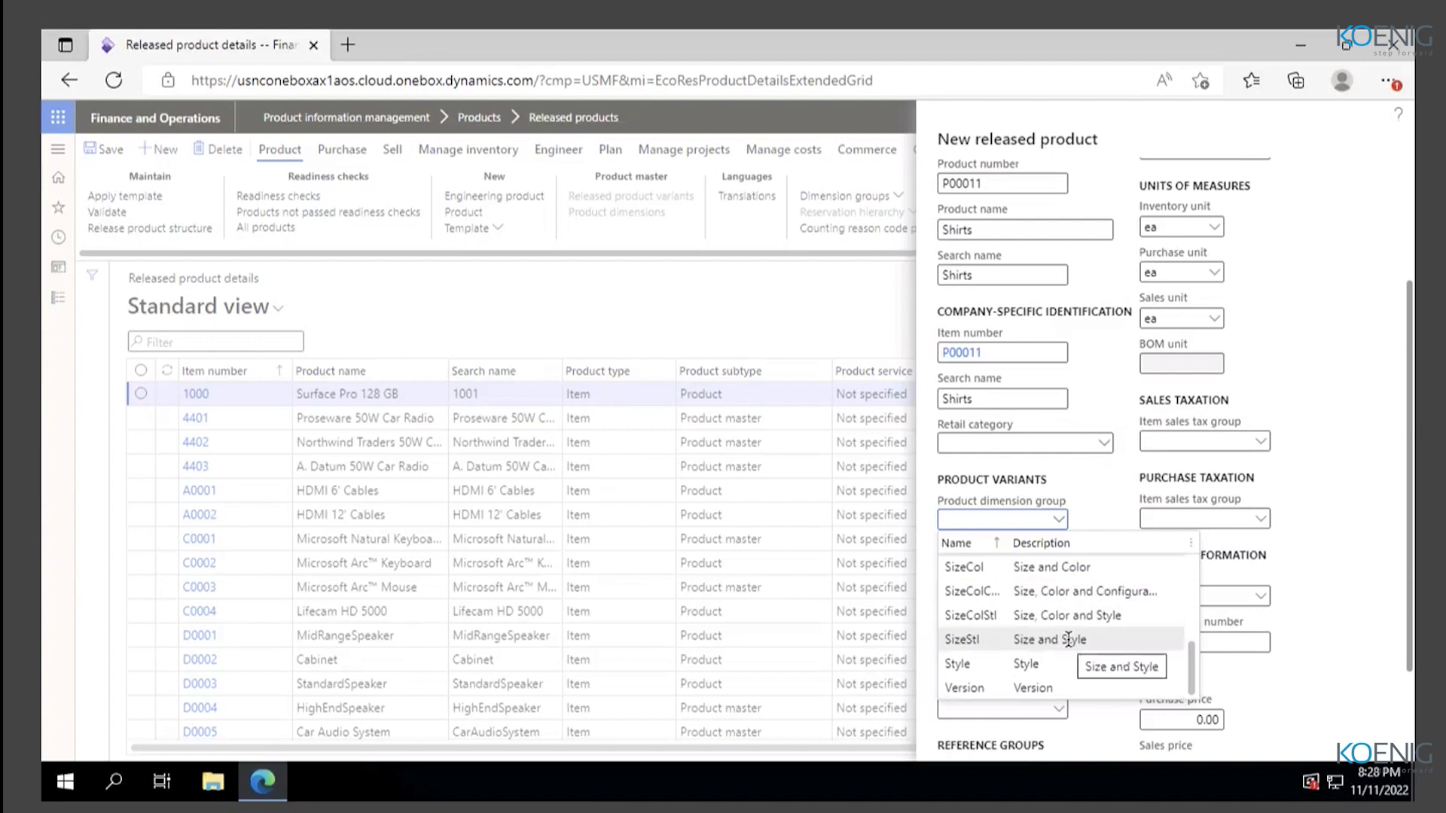
scroll(1057, 670, up, 3)
scroll(1057, 671, down, 2)
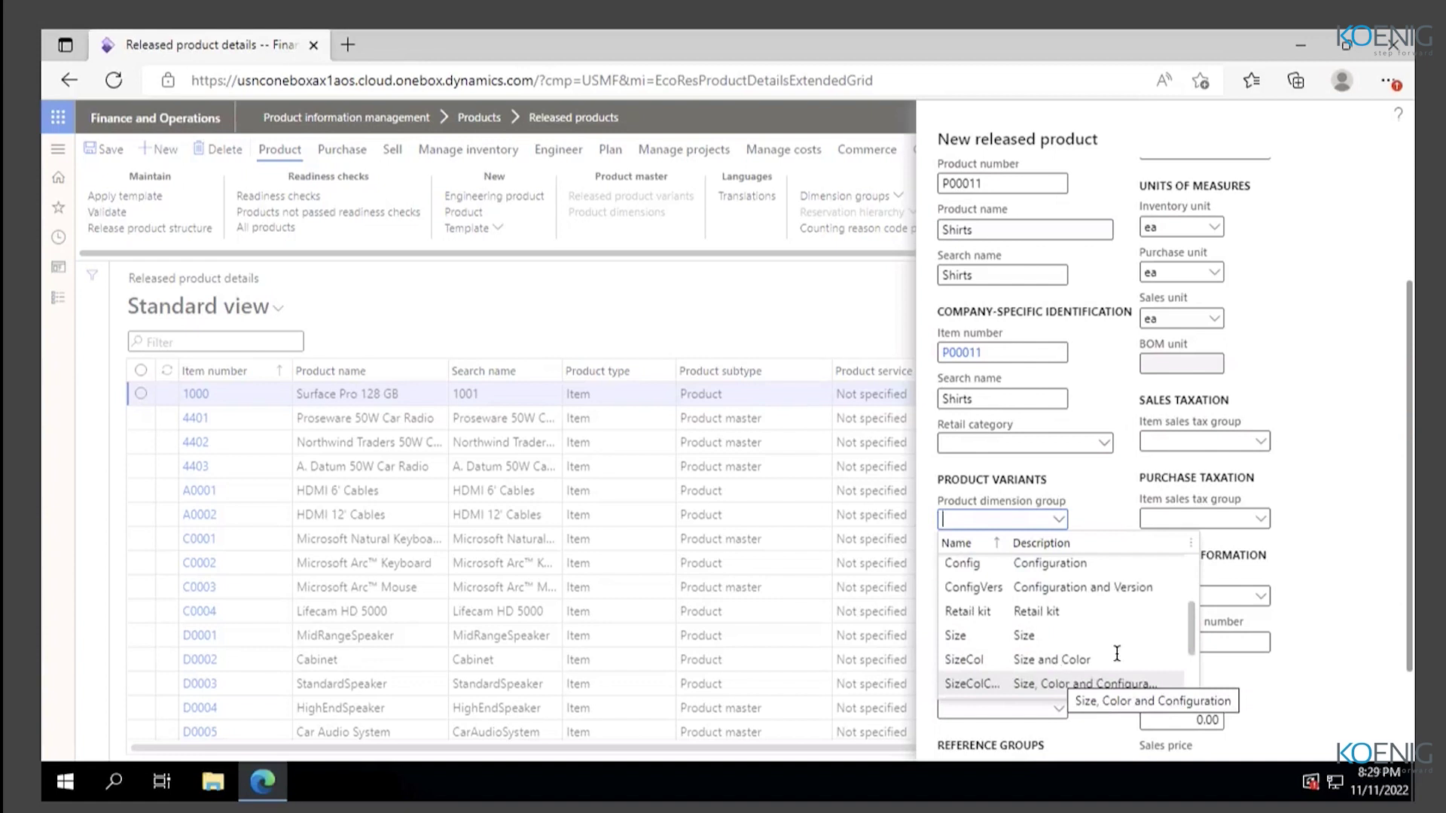
scroll(1116, 653, down, 2)
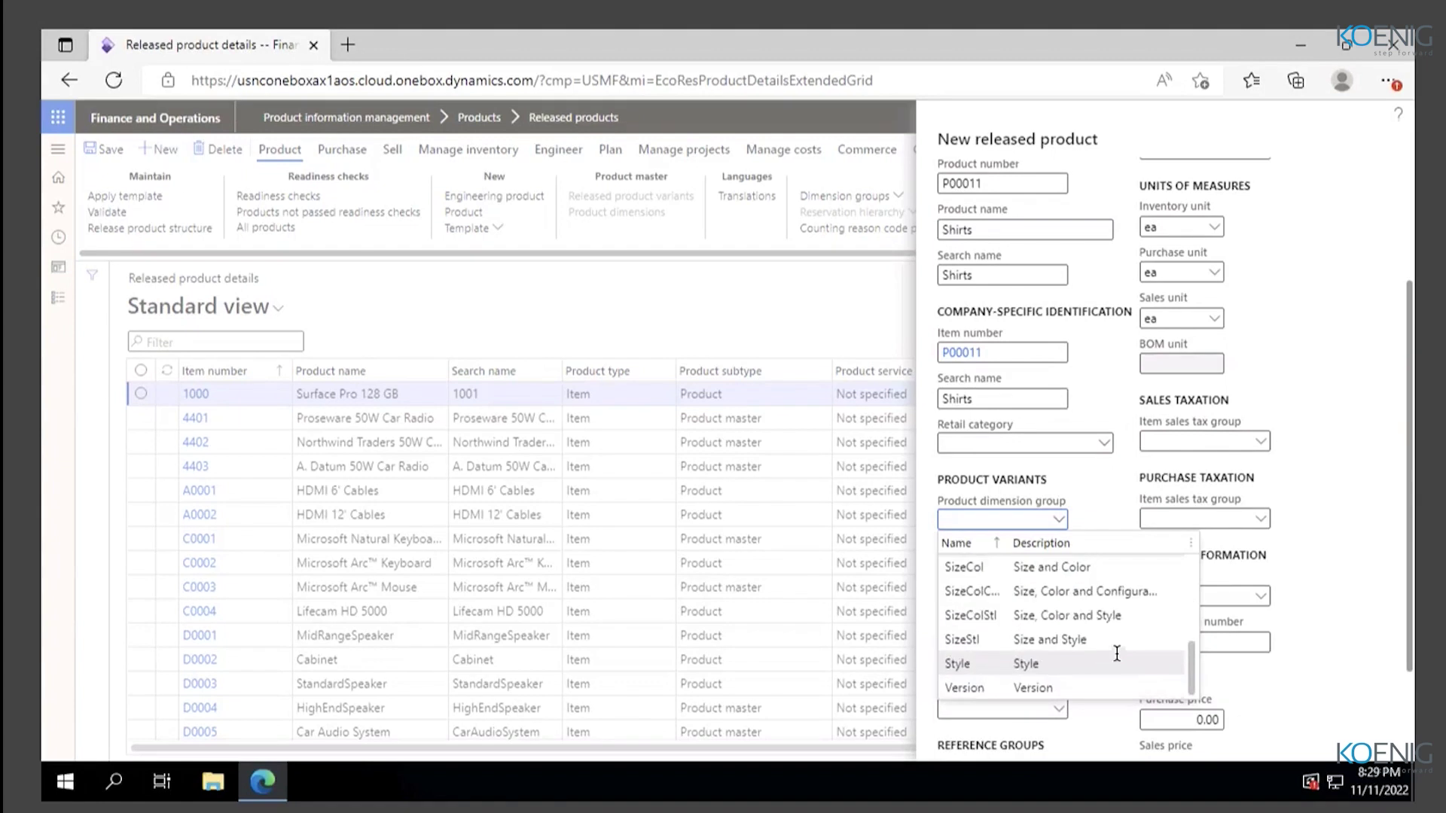
click(1078, 613)
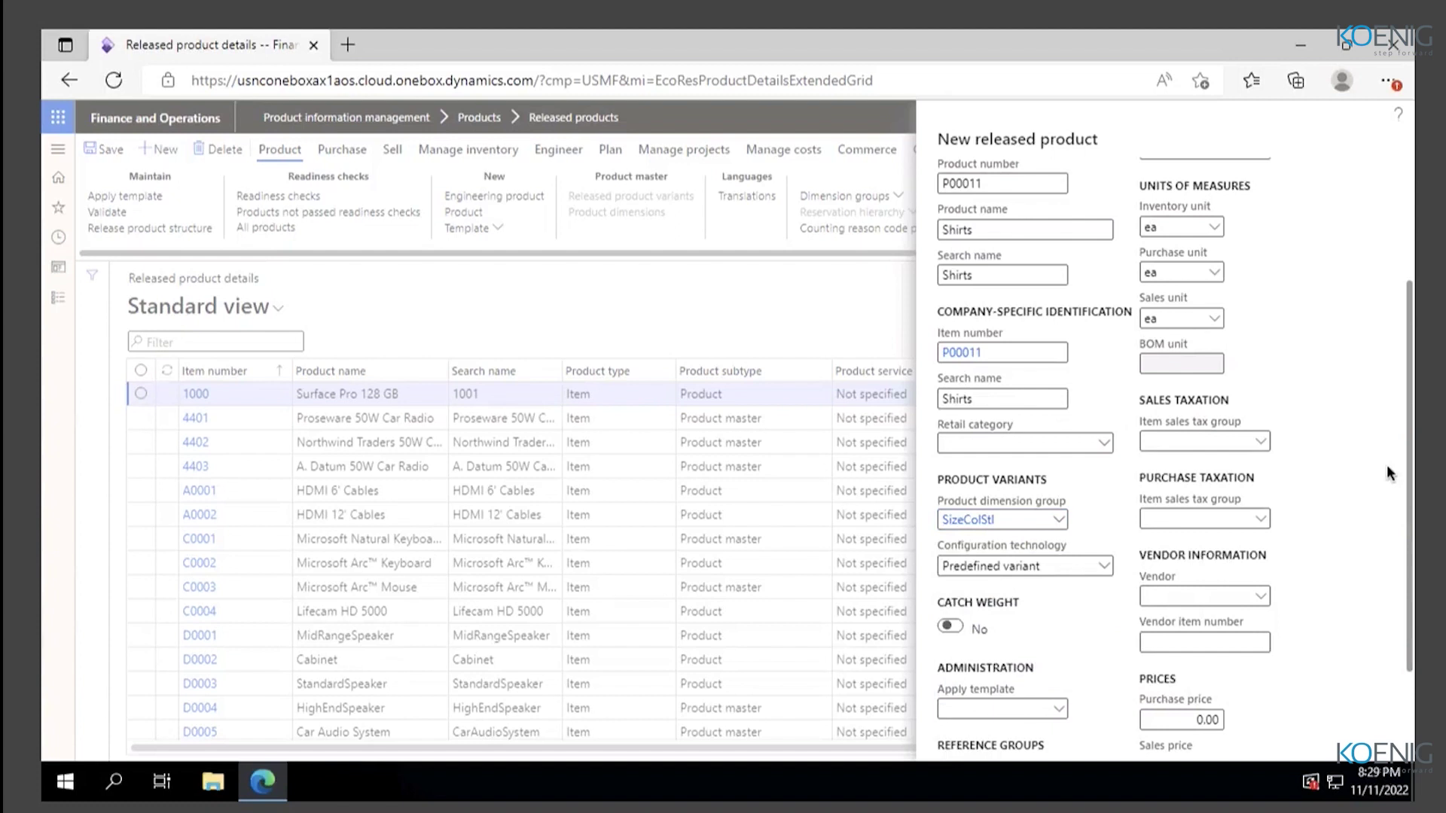
Step: Review the configuration technology options and choose Predefined variant for the new product master
click(1106, 569)
click(1107, 569)
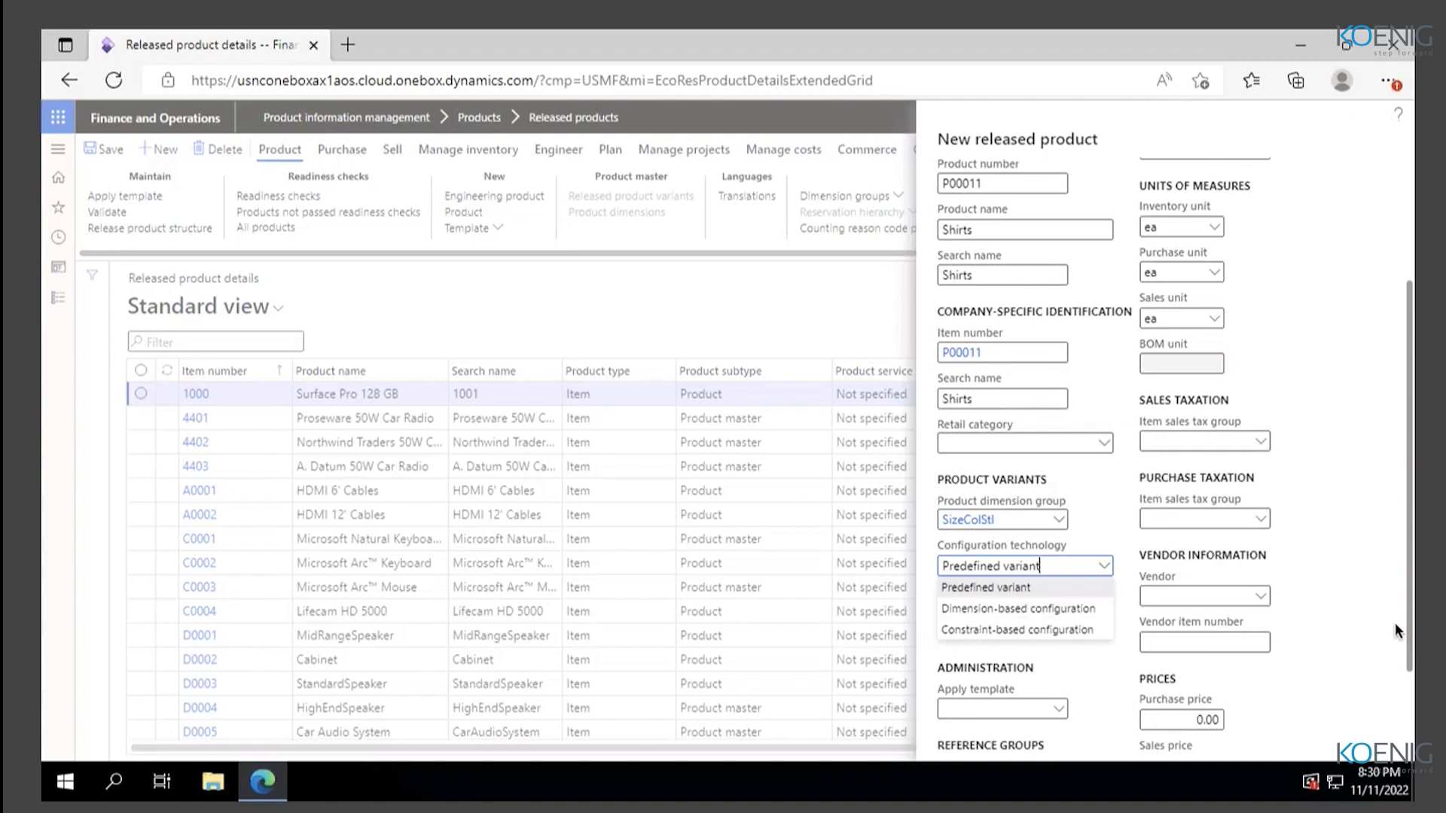
click(1019, 586)
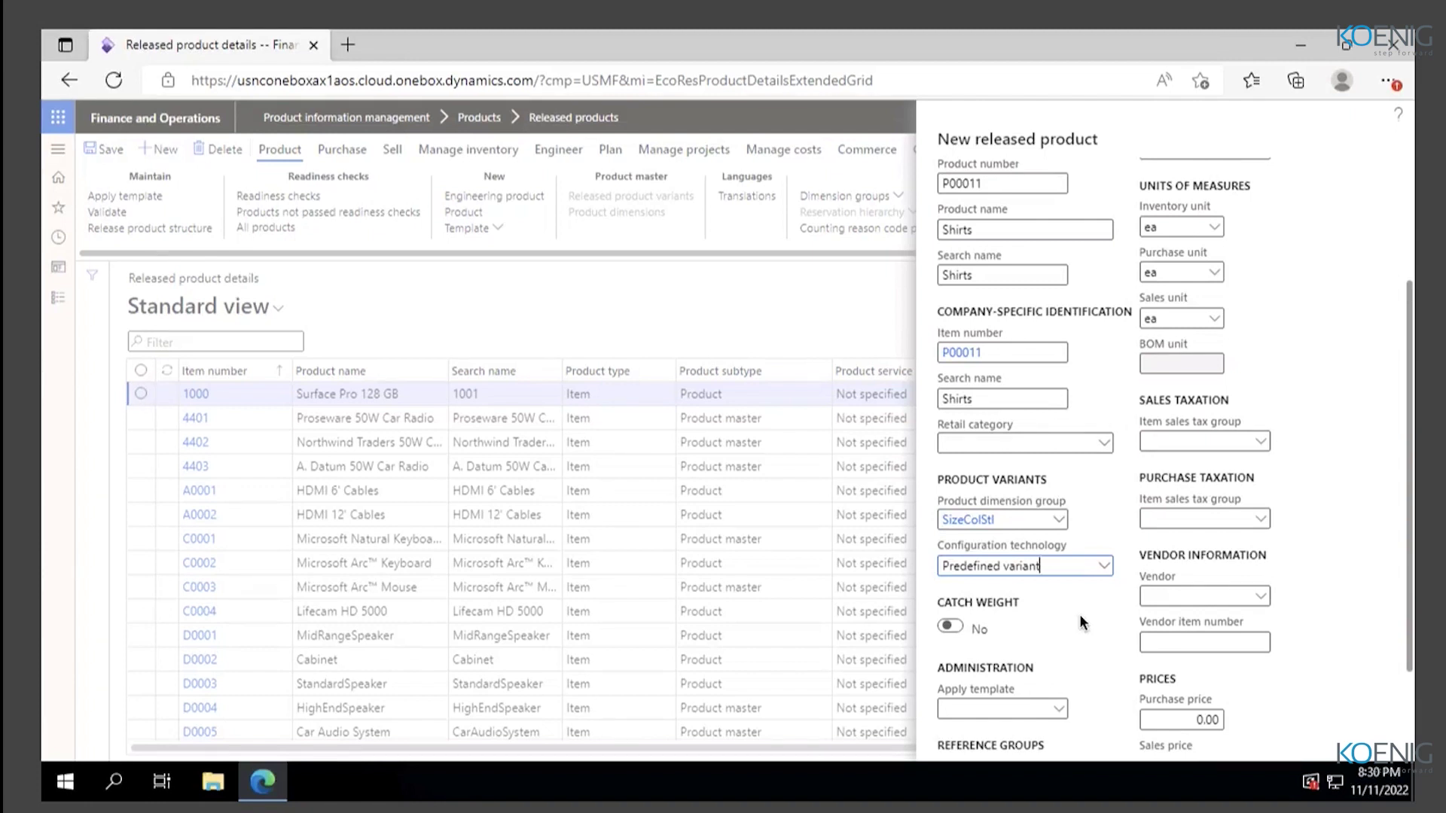
Step: Look at the templates available to apply to the new product without selecting one
scroll(1078, 613, down, 3)
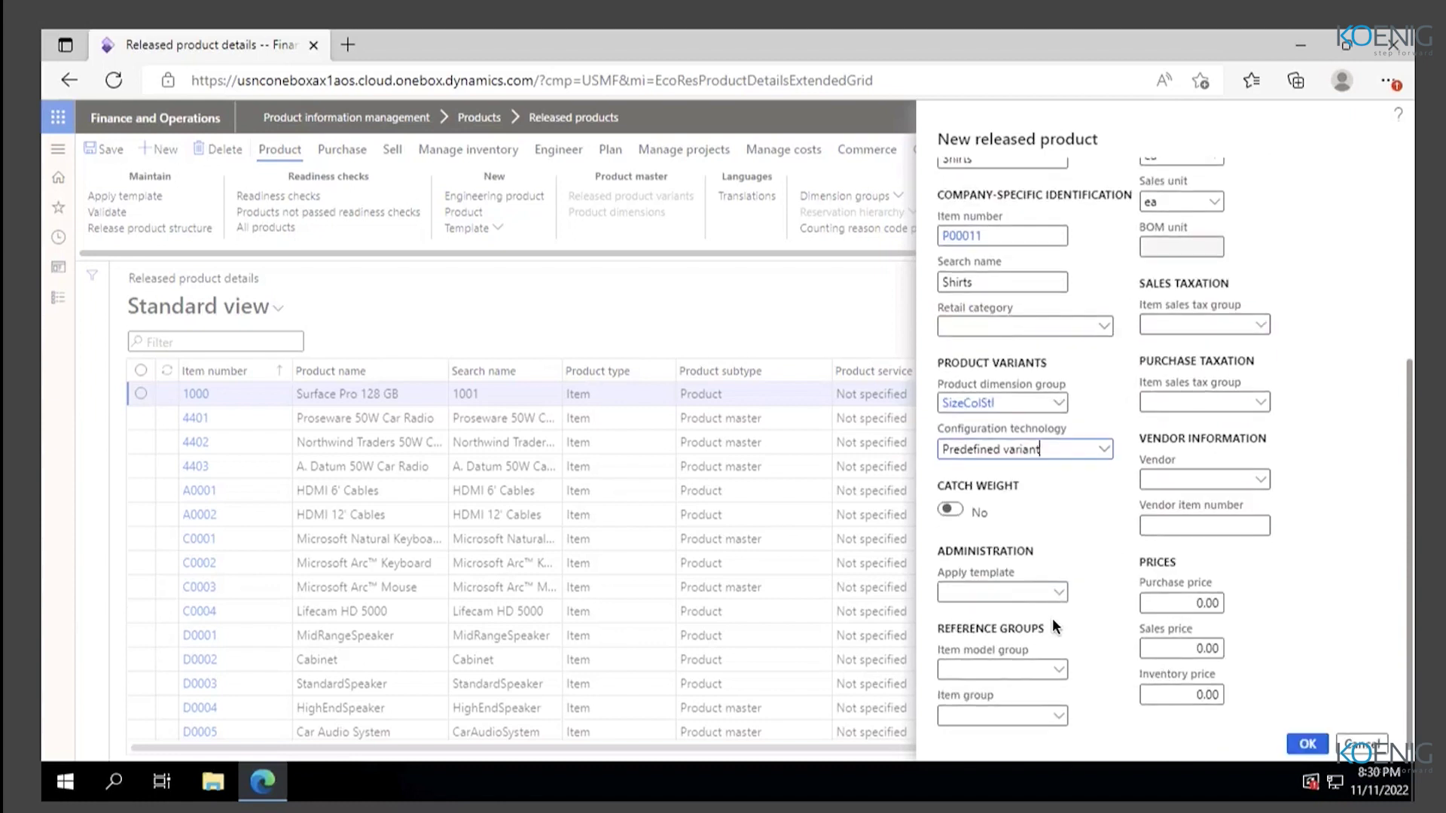
click(1057, 594)
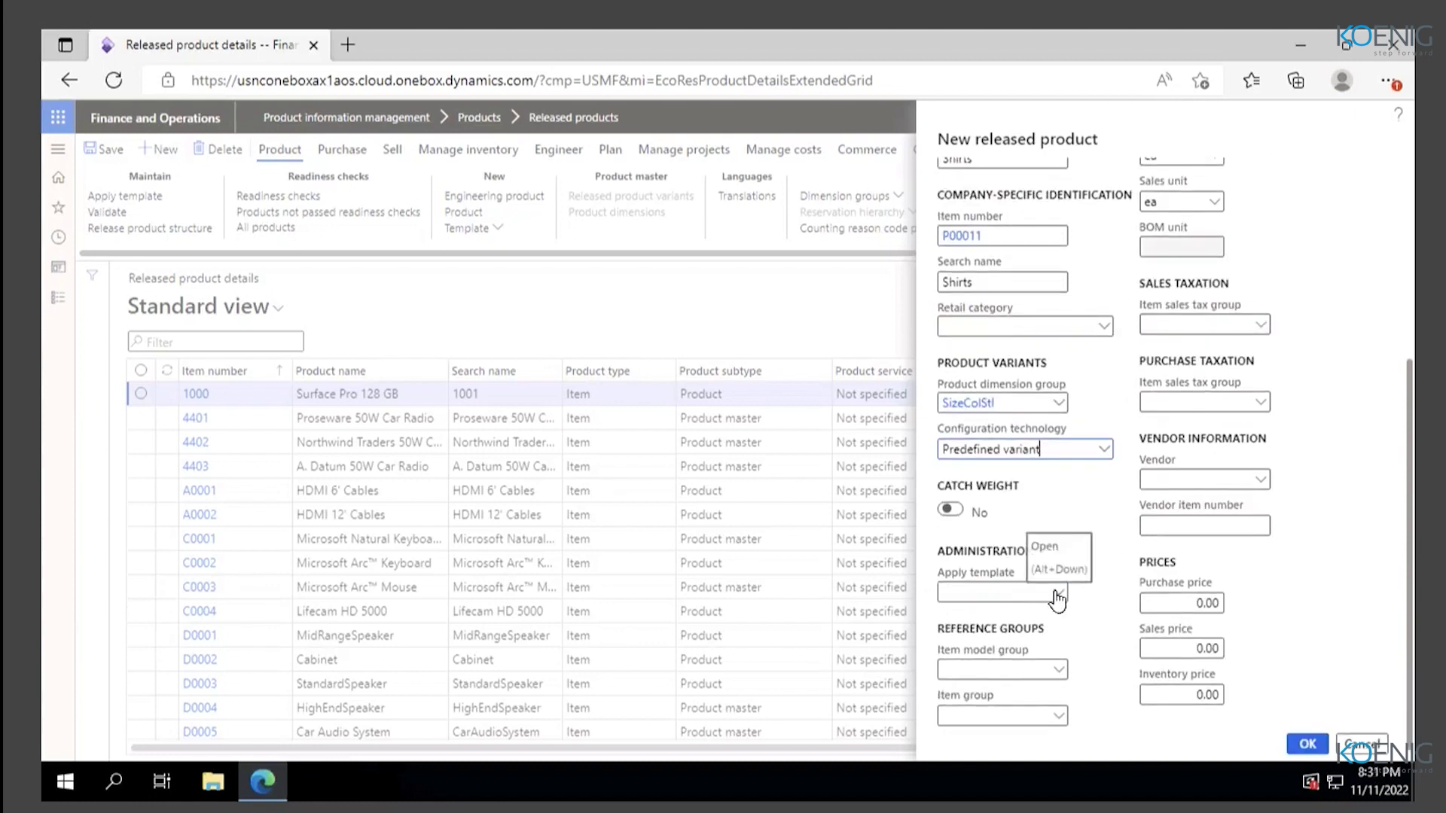
click(1058, 598)
click(1057, 599)
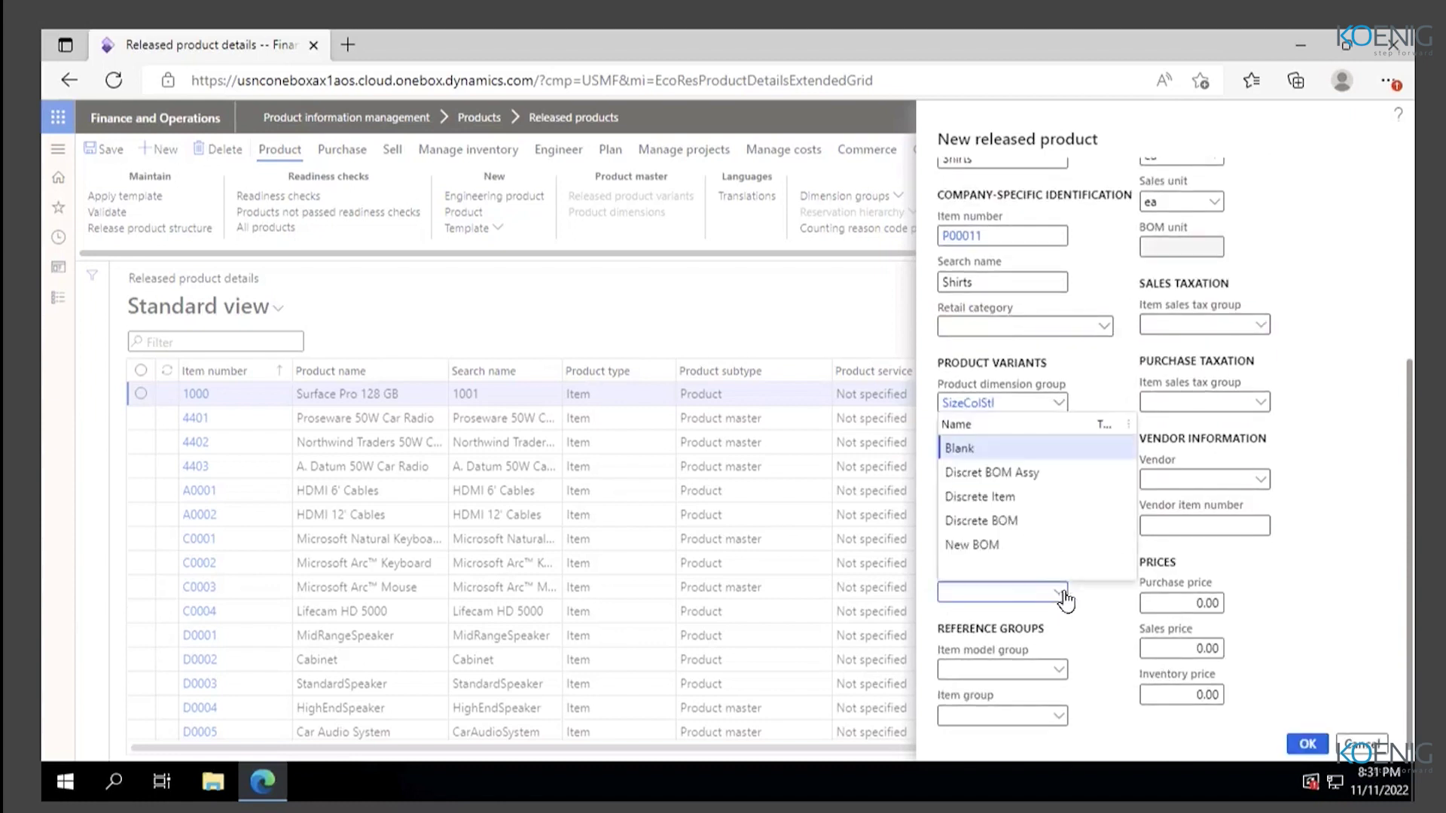
click(1326, 544)
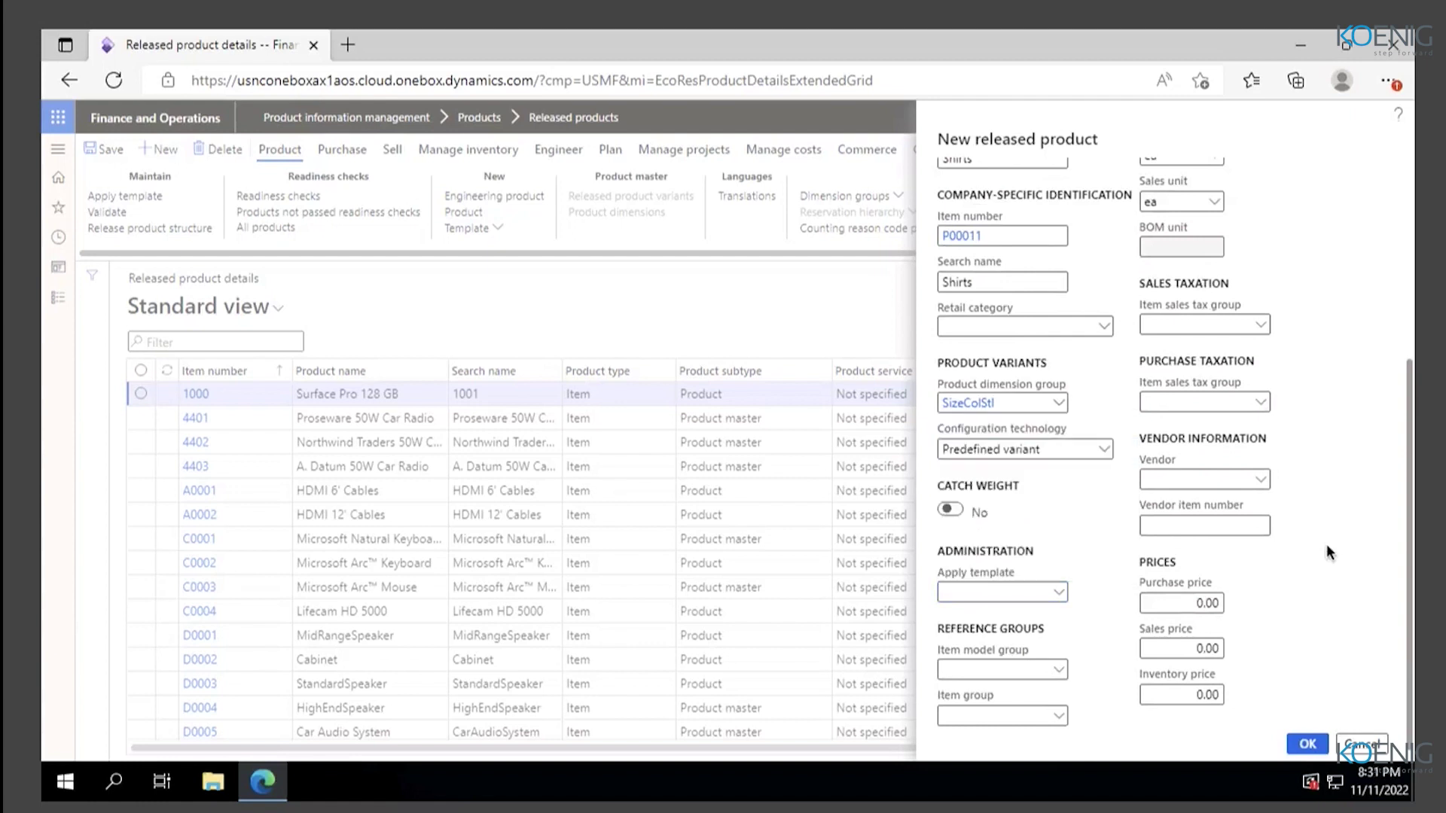